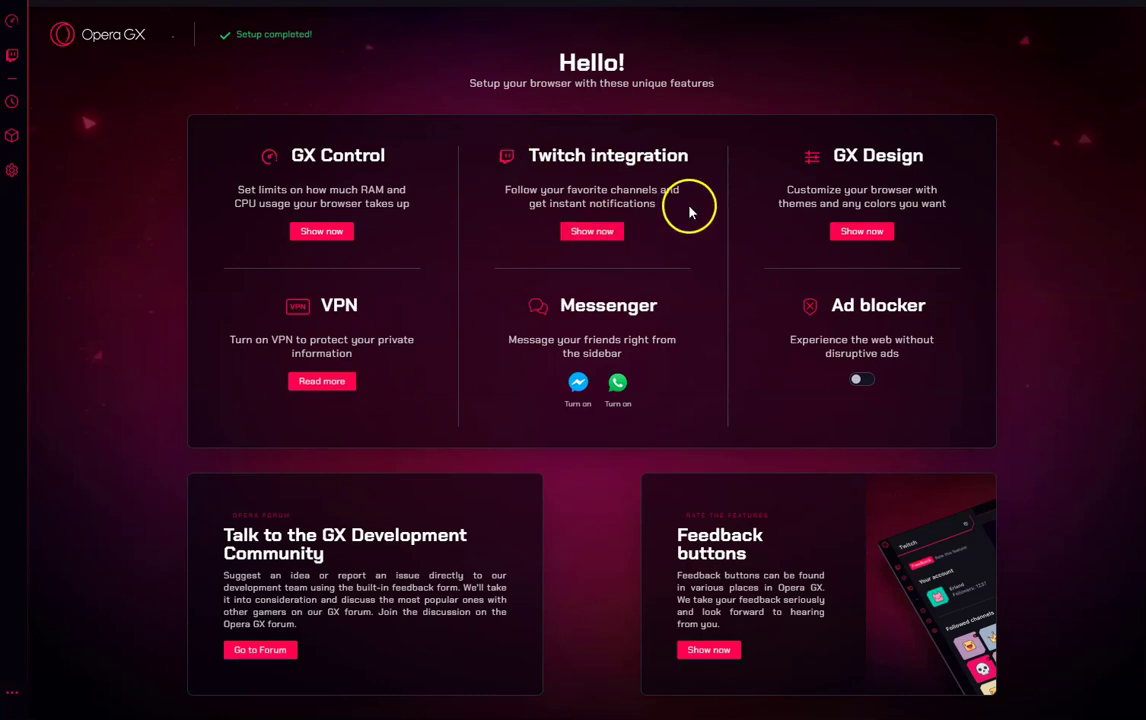
# Look at the Twitch sign-in panel in the browser sidebar and close it again.
pyautogui.click(13, 58)
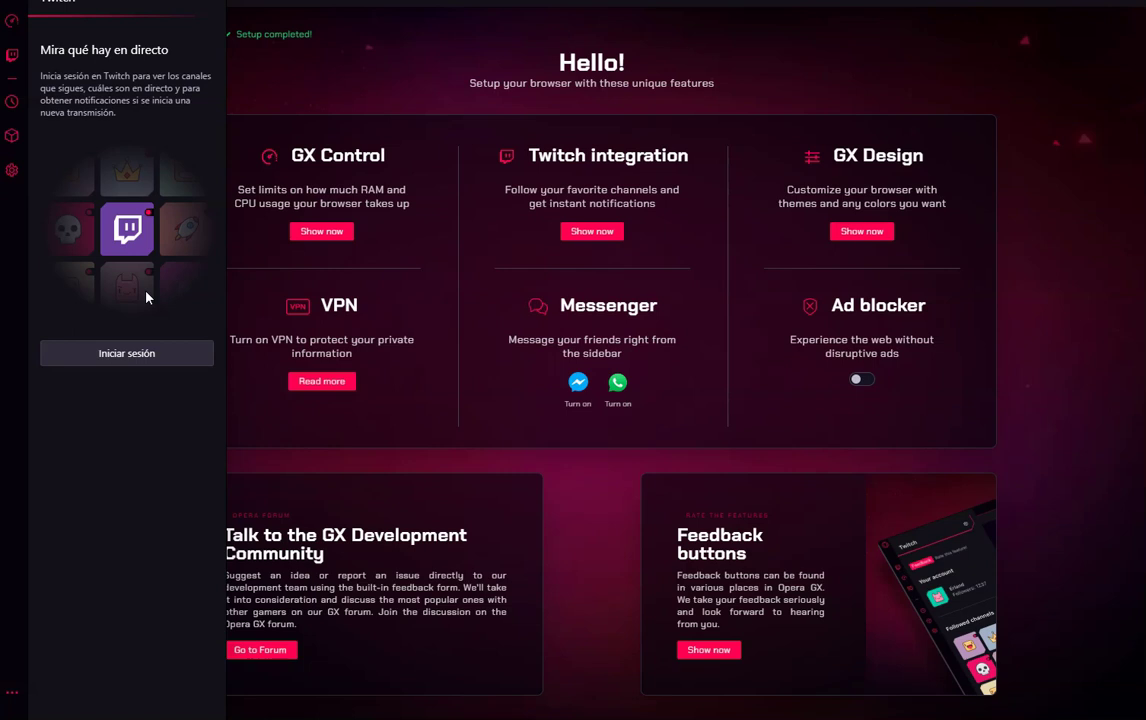
pyautogui.click(12, 56)
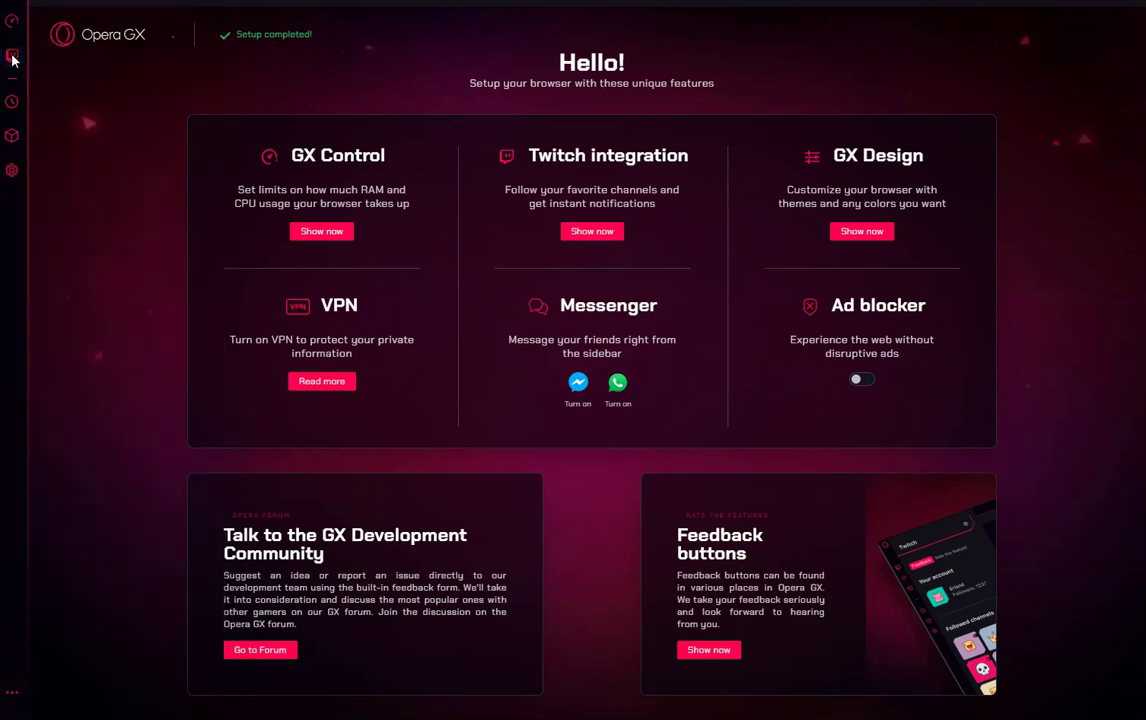
# Activate the inactive Bloqueo de publicidad de Opera extension, check it among the active extensions, and return to the list of all extensions.
pyautogui.click(11, 137)
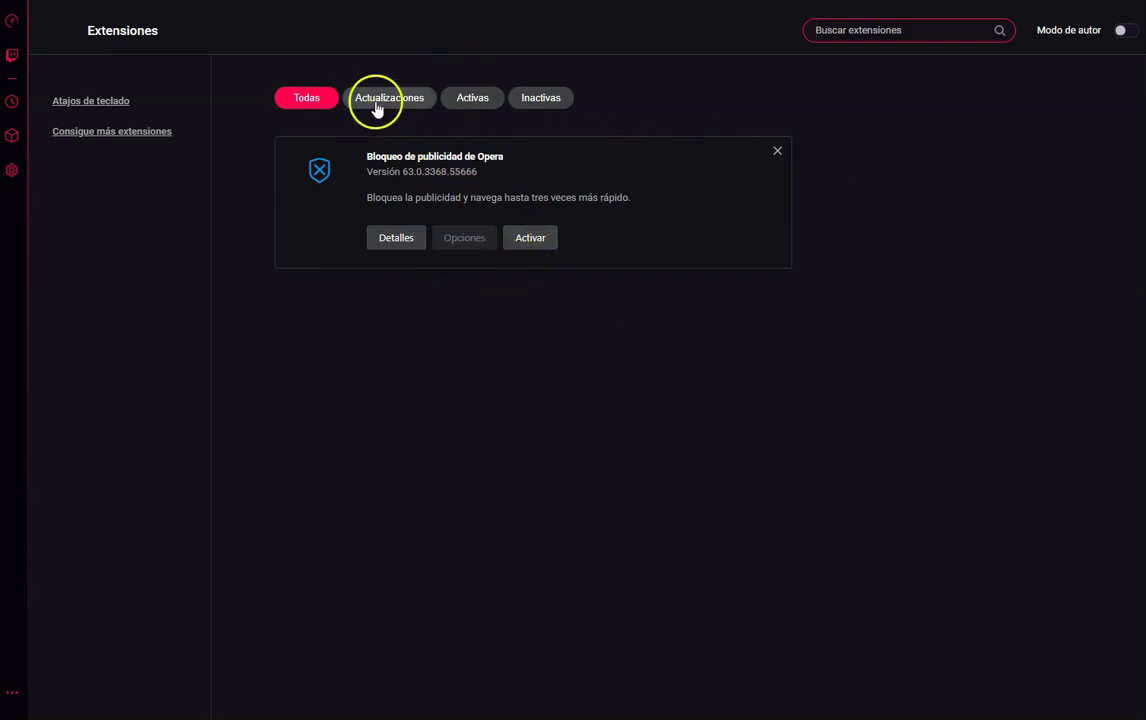
pyautogui.click(474, 99)
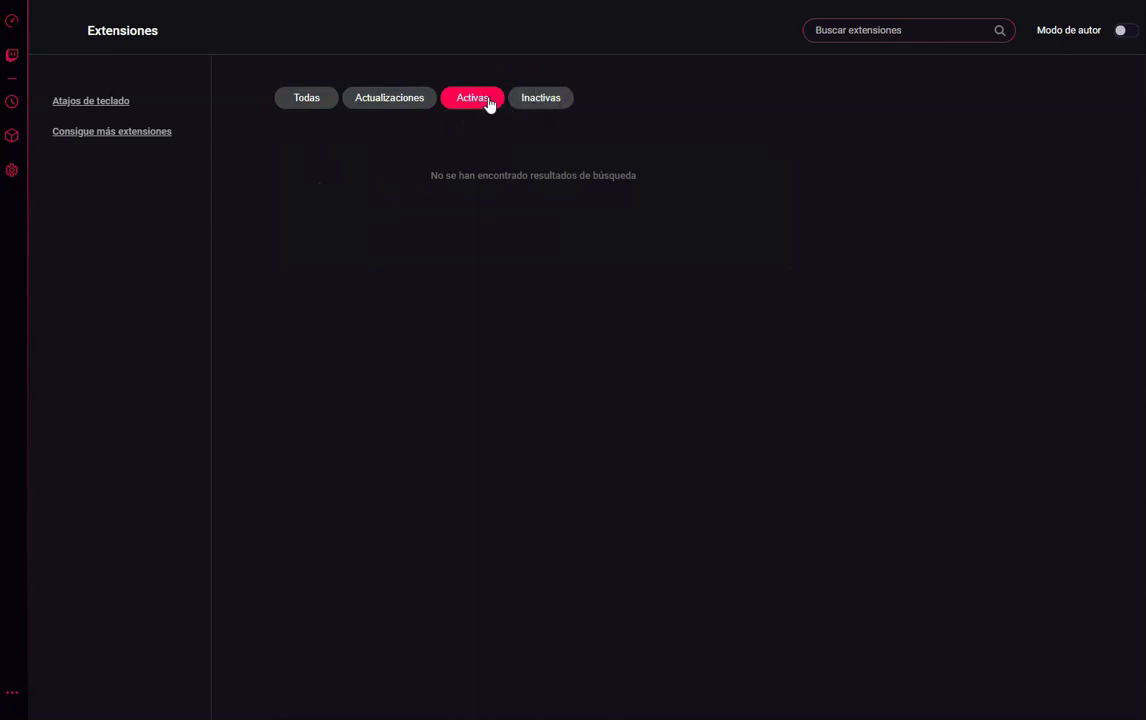
pyautogui.click(547, 100)
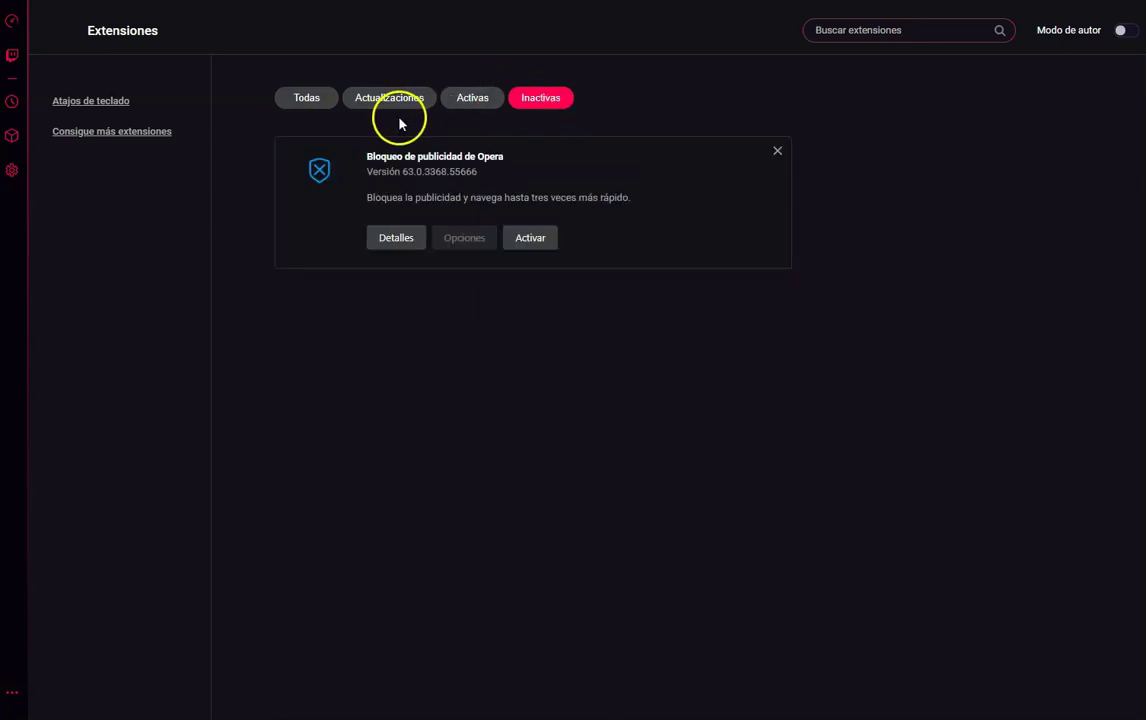
pyautogui.click(531, 235)
pyautogui.click(483, 106)
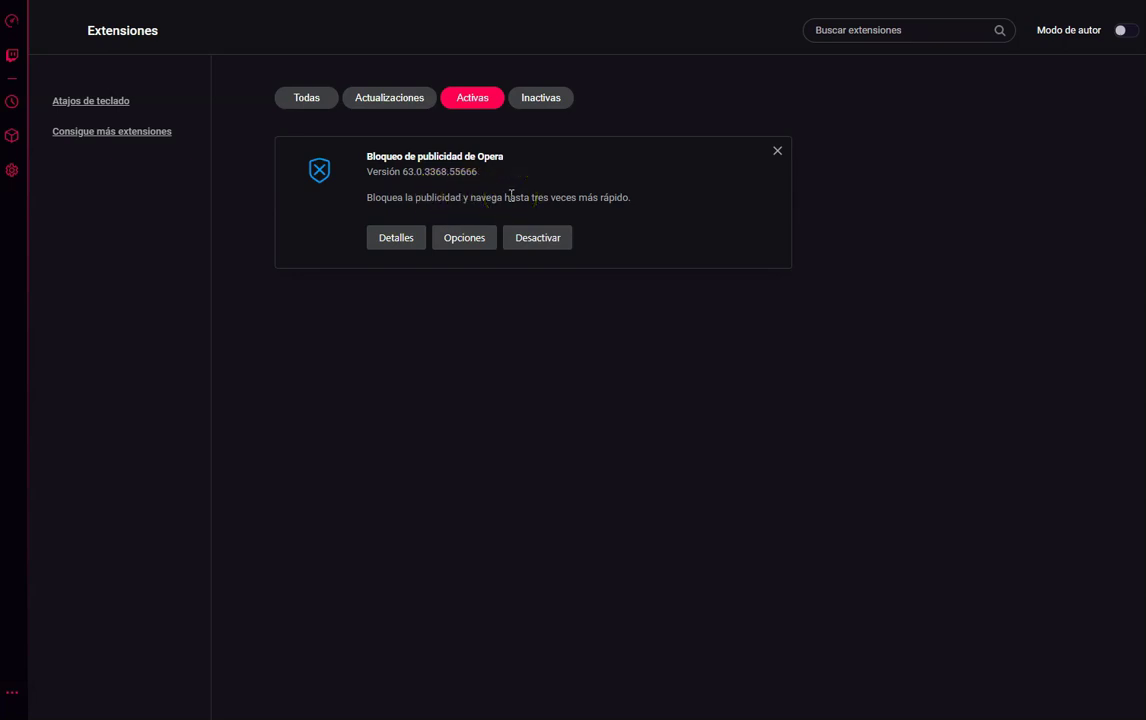
pyautogui.click(309, 104)
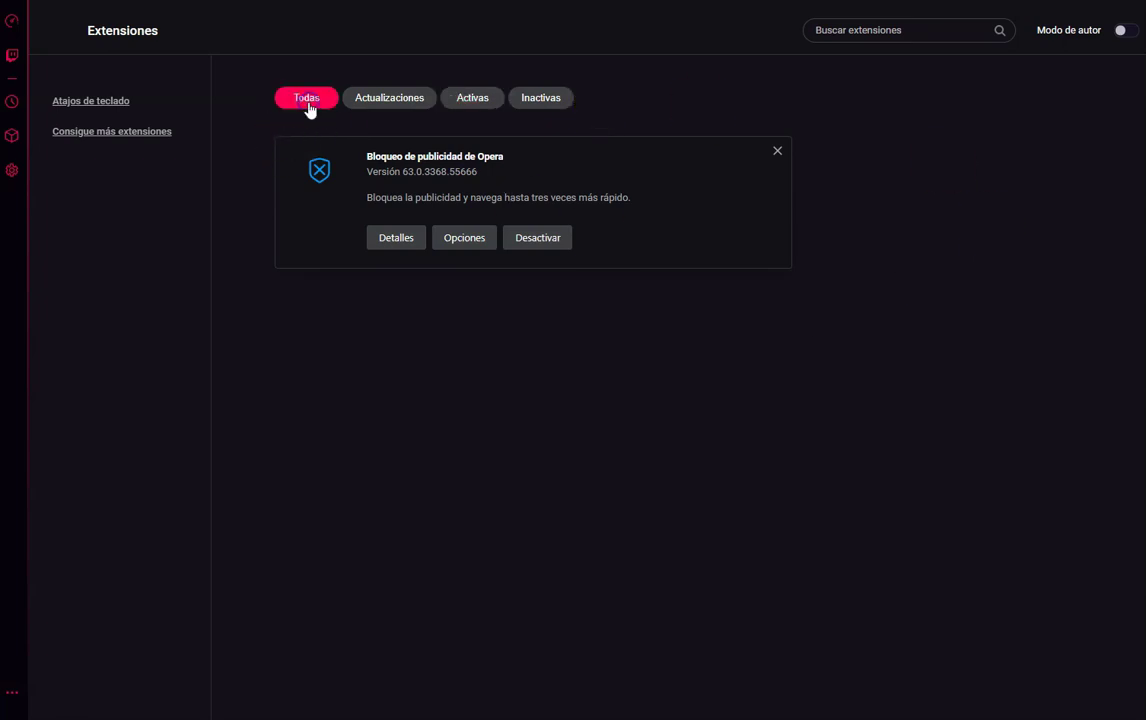
# Open the browser settings and set the GX colour to orange after trying yellow, grey, the two greens and red.
pyautogui.click(13, 170)
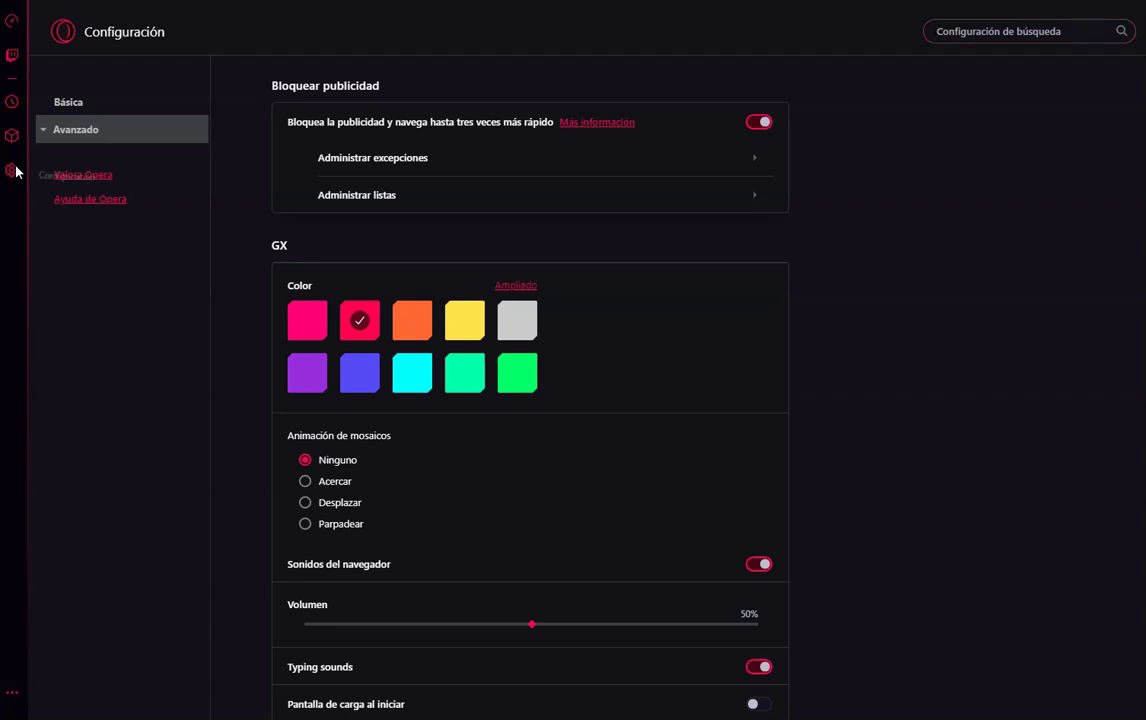
pyautogui.click(26, 172)
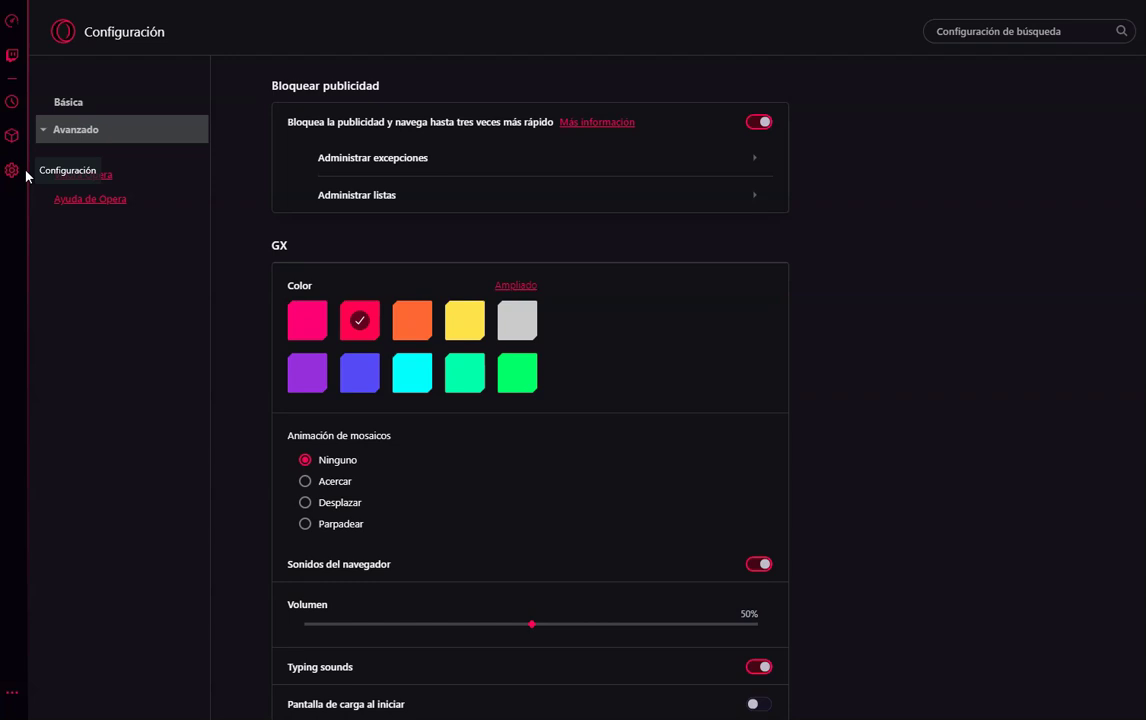
pyautogui.click(235, 237)
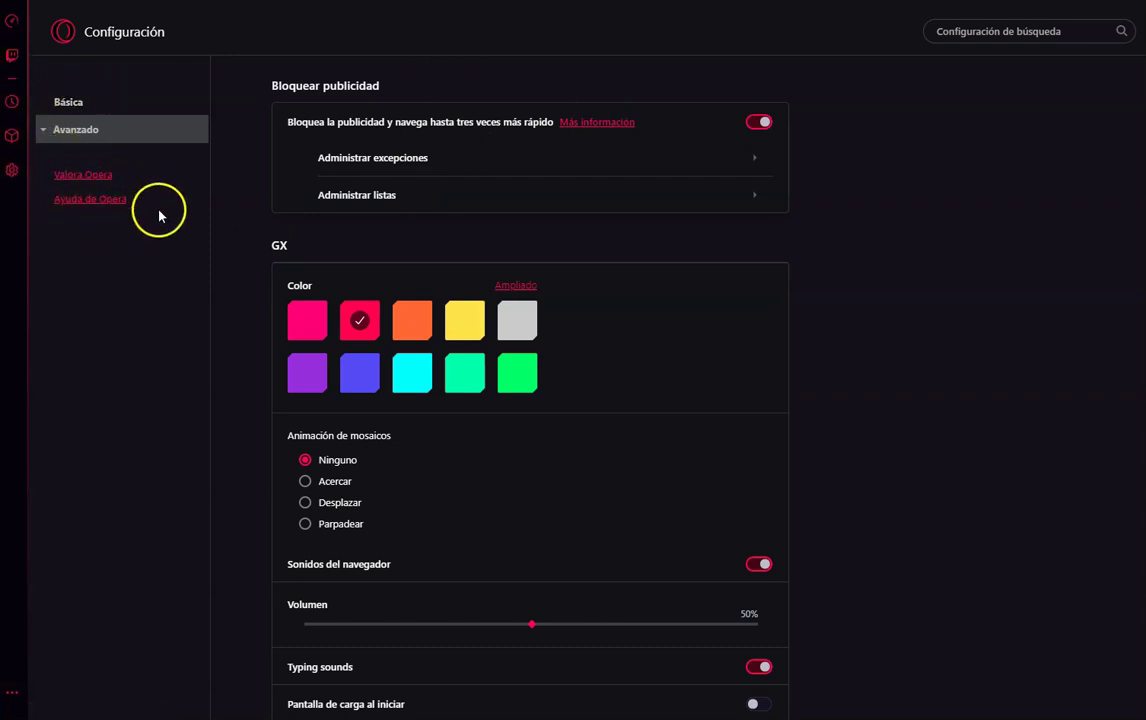
pyautogui.click(408, 320)
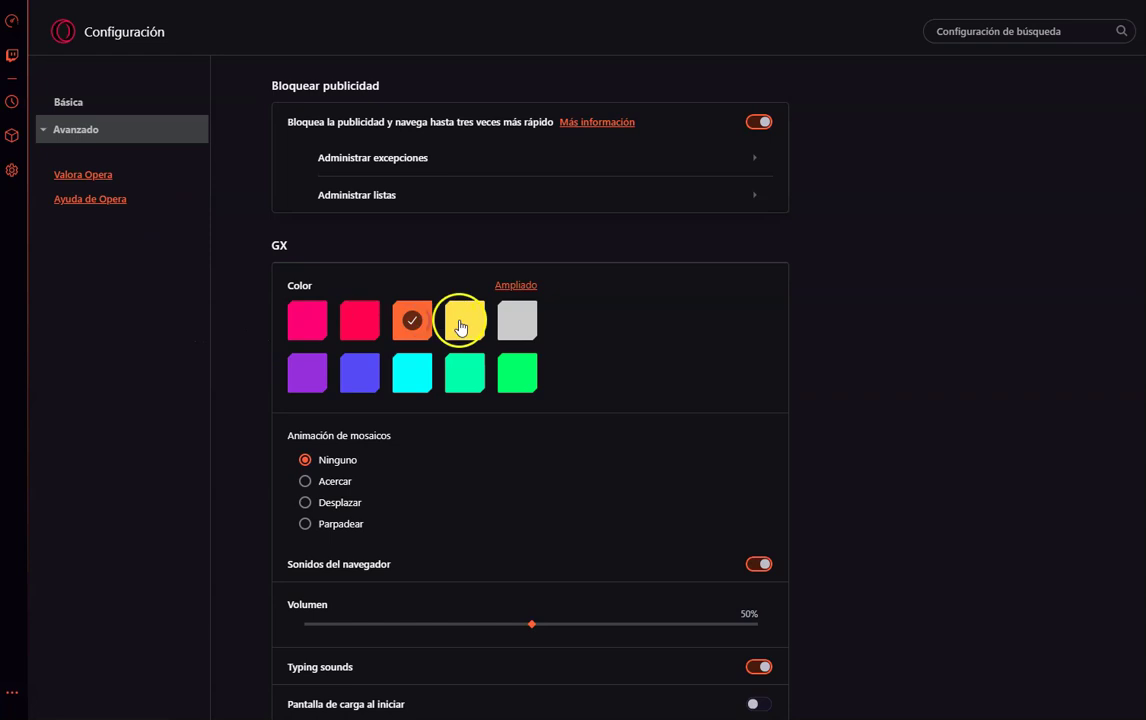
pyautogui.click(460, 327)
pyautogui.click(529, 331)
pyautogui.click(518, 371)
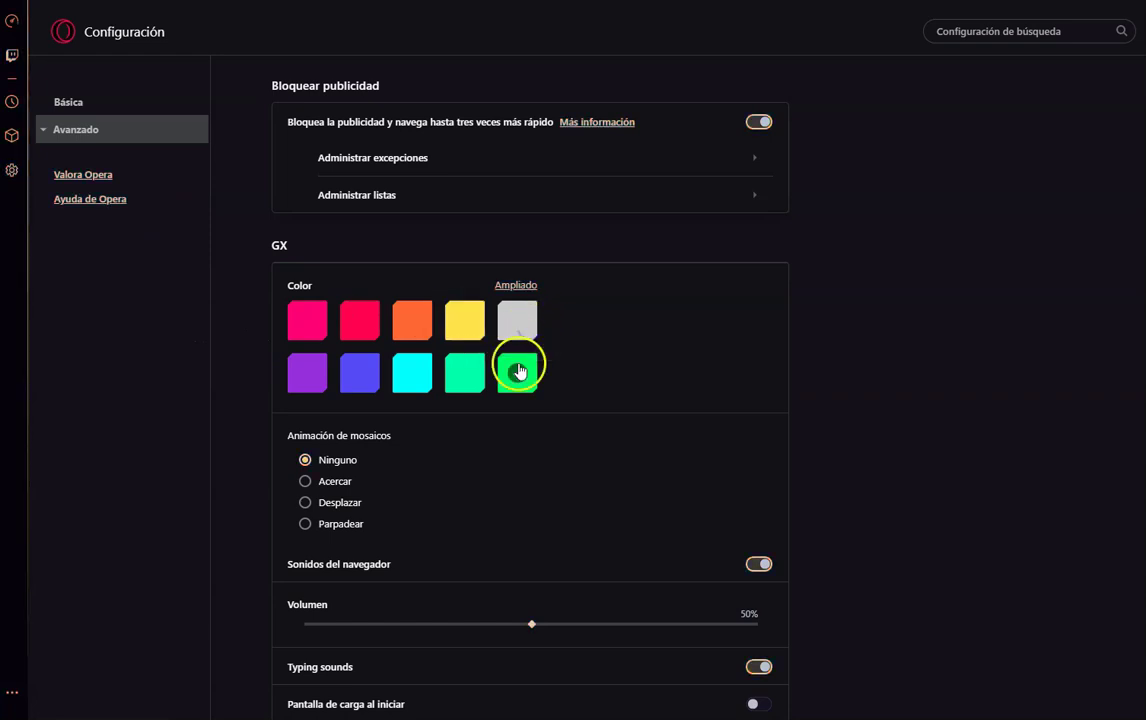
pyautogui.click(465, 372)
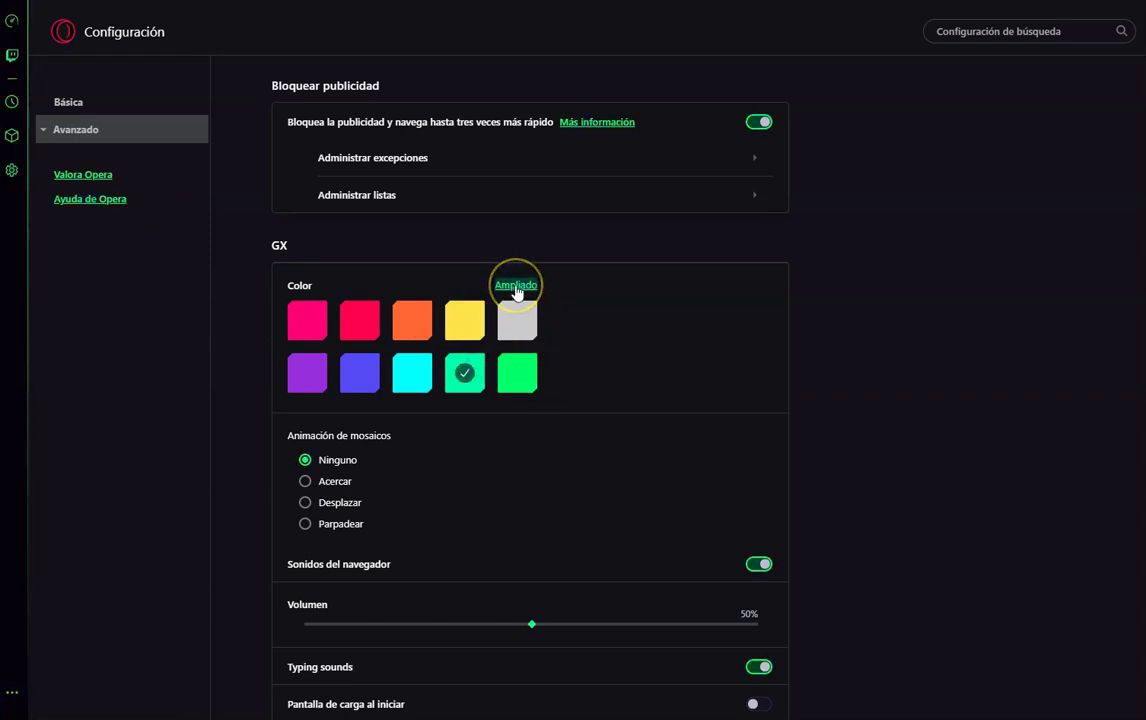
pyautogui.click(358, 320)
pyautogui.click(417, 336)
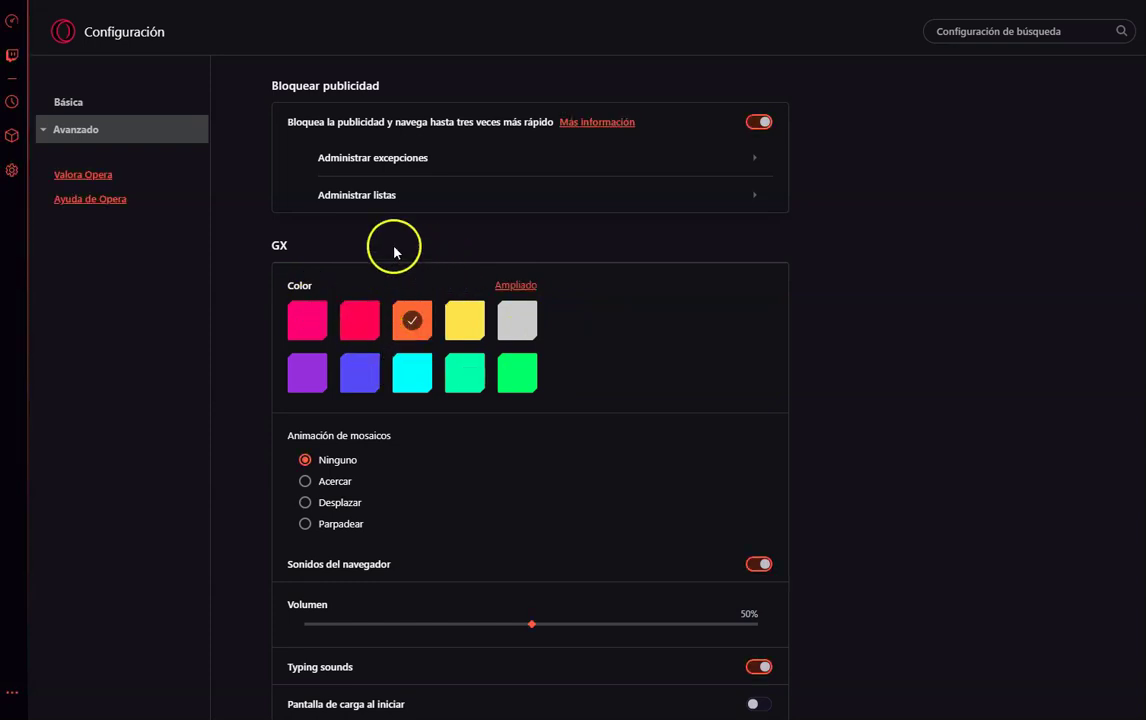
# Check the start page tiles and set Animación de mosaicos to Acercar after trying Desplazar and Parpadear.
pyautogui.scroll(-1, 460, 335)
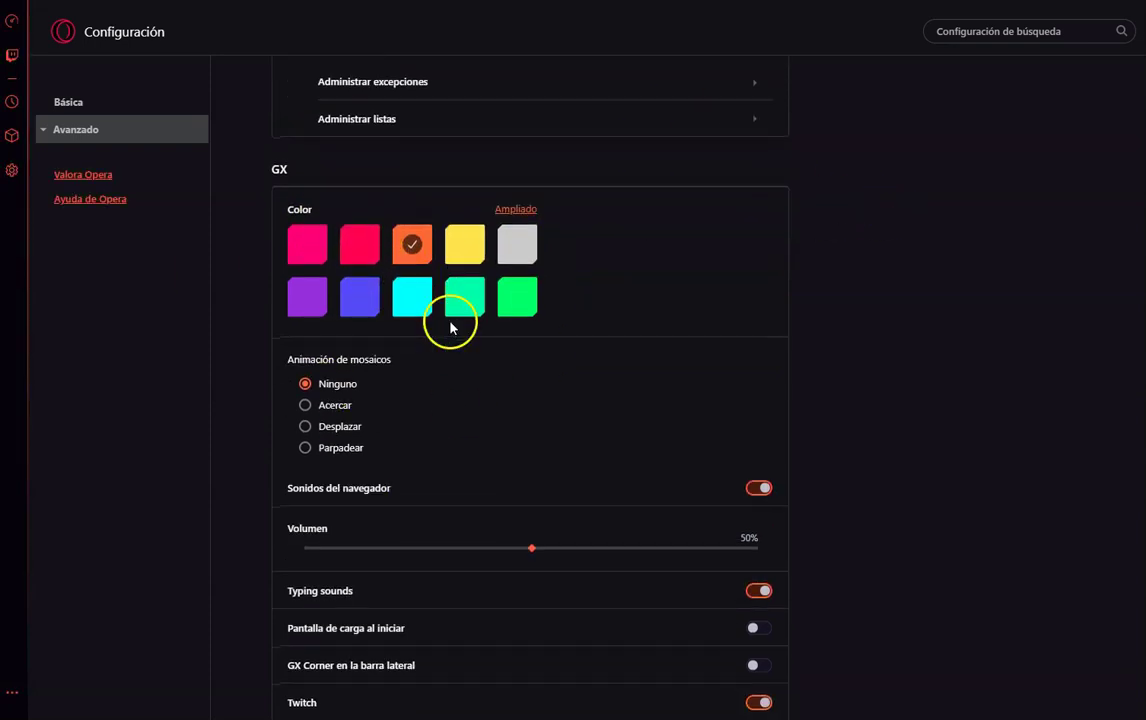
pyautogui.scroll(-1, 455, 315)
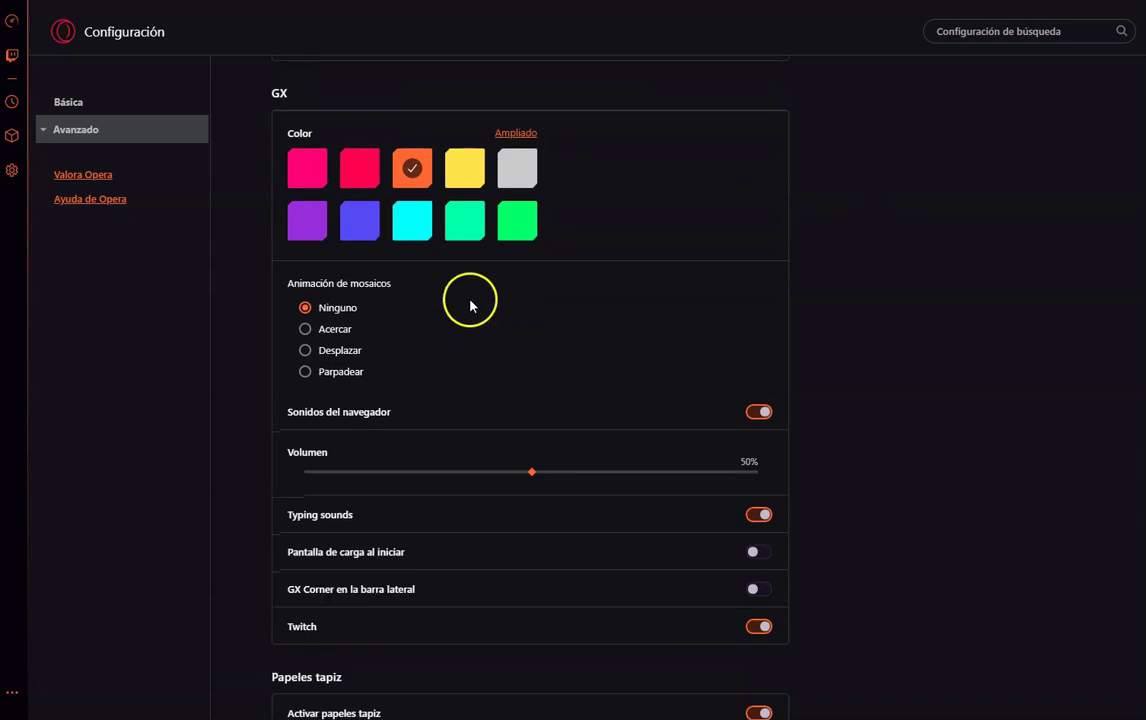
pyautogui.tripleClick(343, 286)
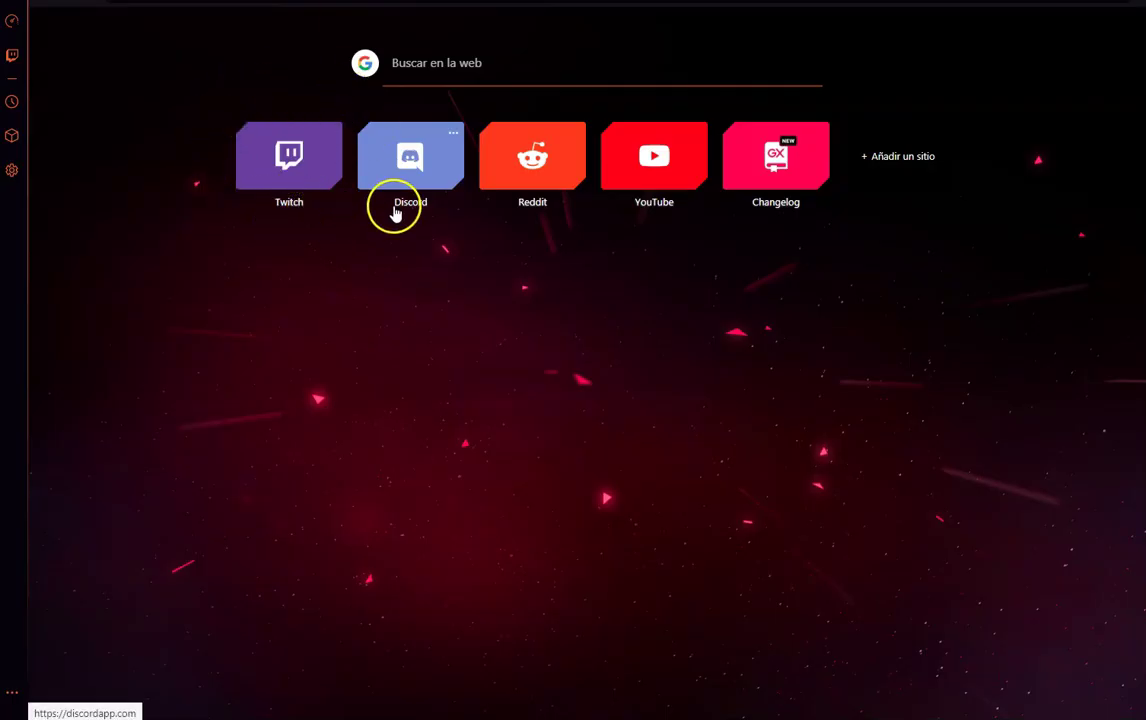
pyautogui.click(895, 170)
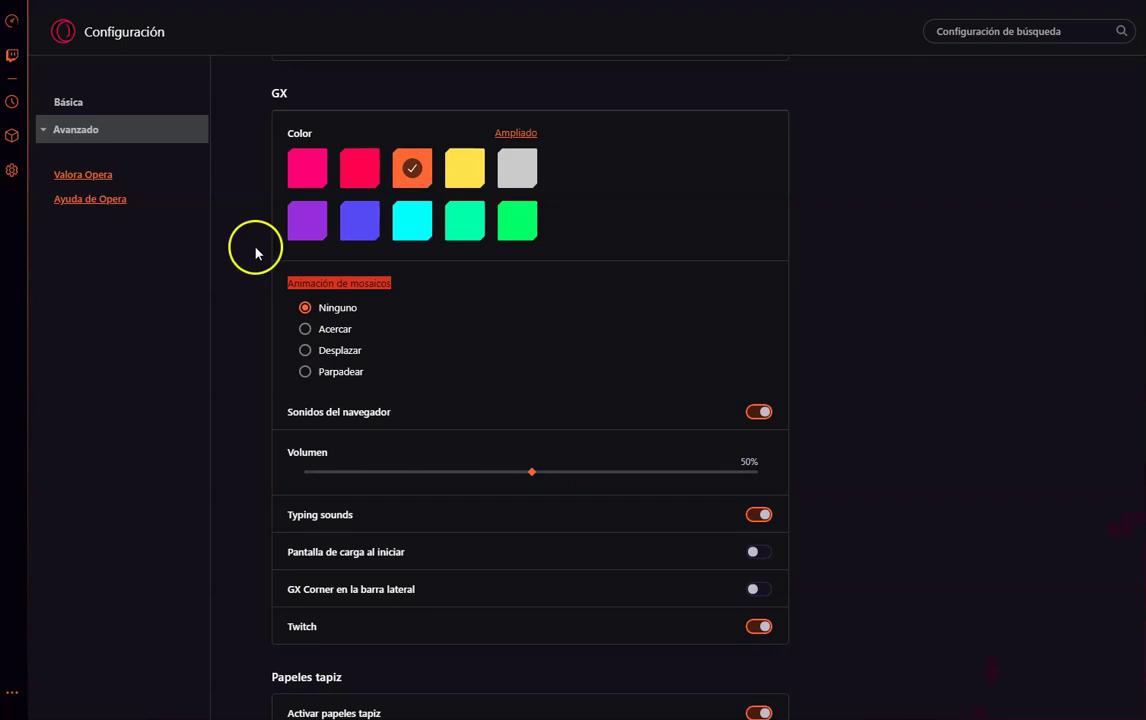
pyautogui.click(326, 329)
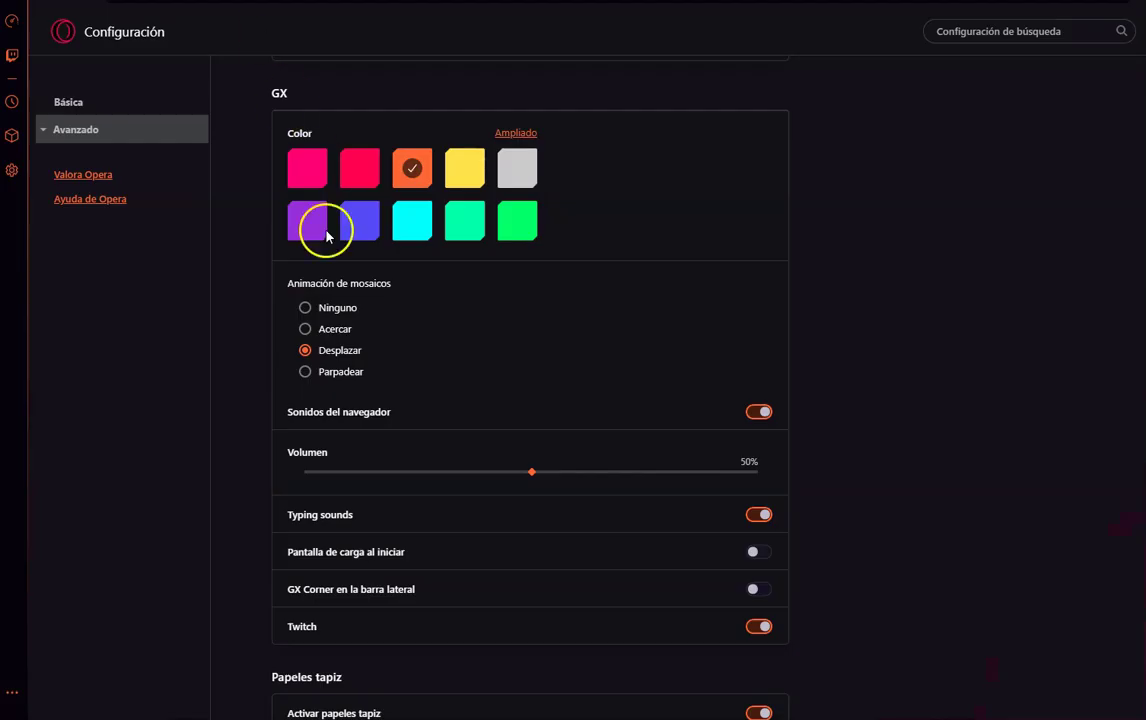
pyautogui.click(305, 371)
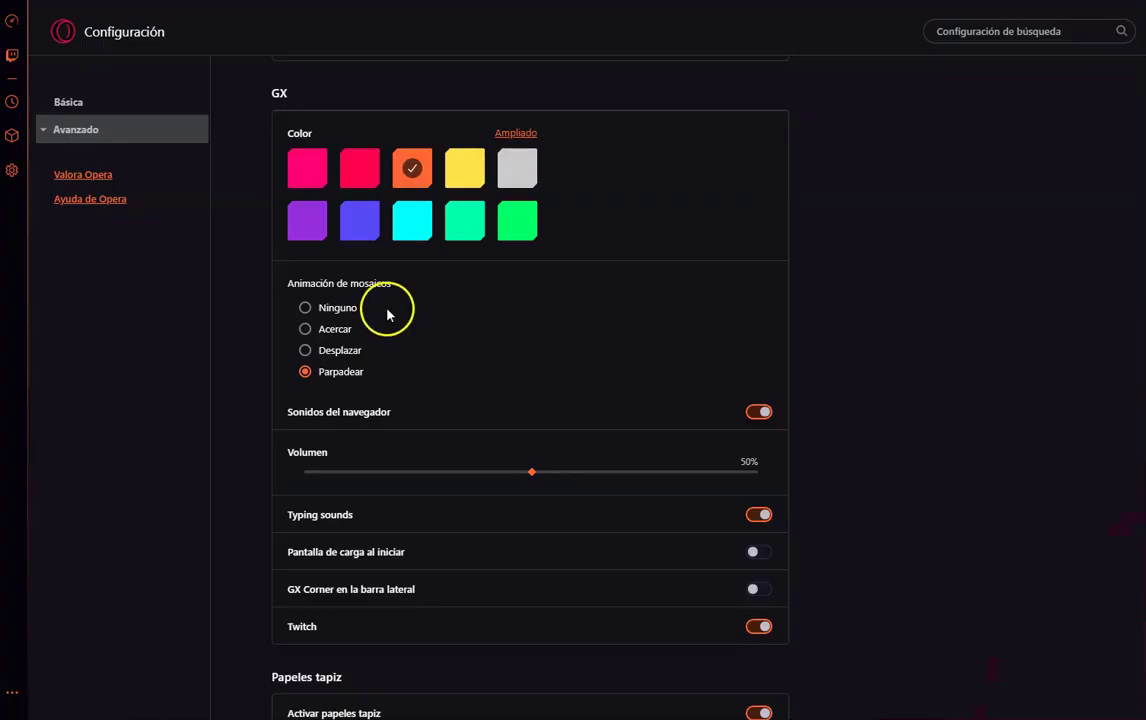
pyautogui.click(305, 329)
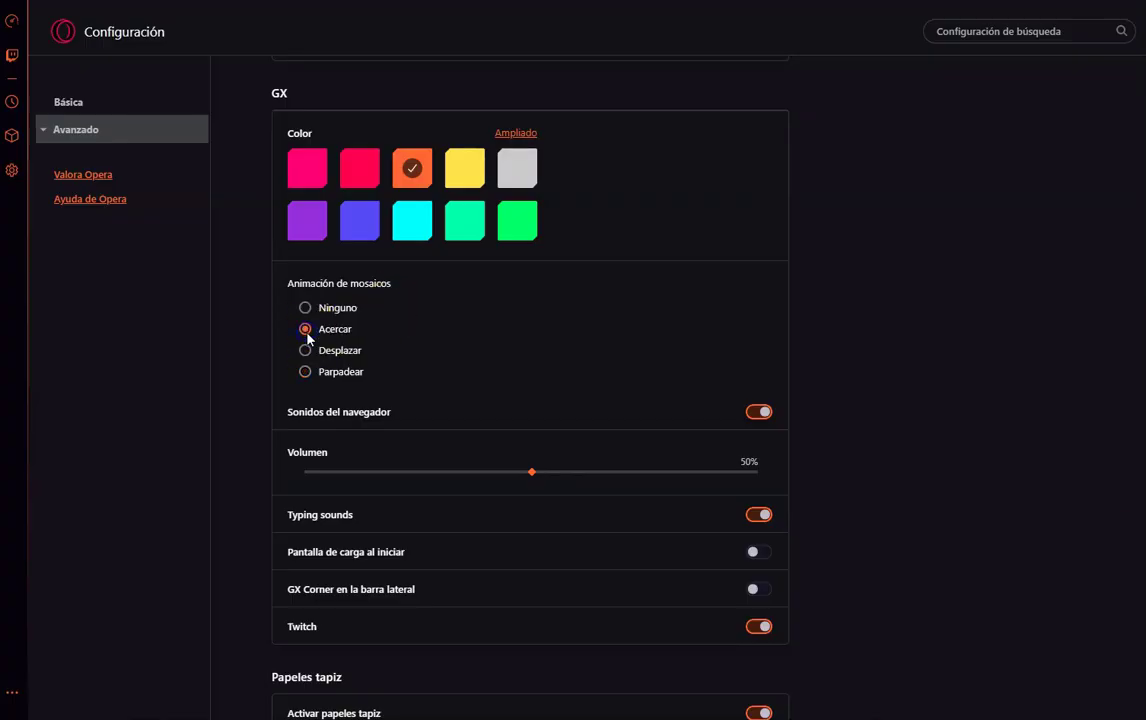
# Turn the Twitch option in the GX settings off and back on.
pyautogui.scroll(-1, 463, 346)
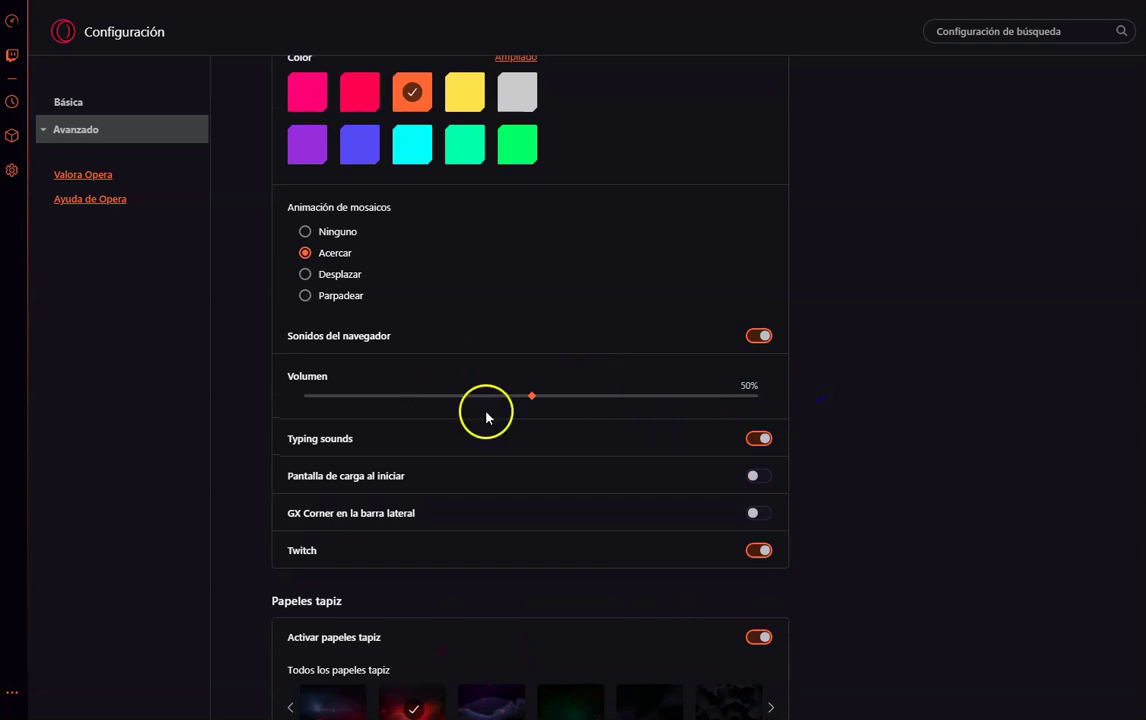
pyautogui.scroll(-1, 450, 415)
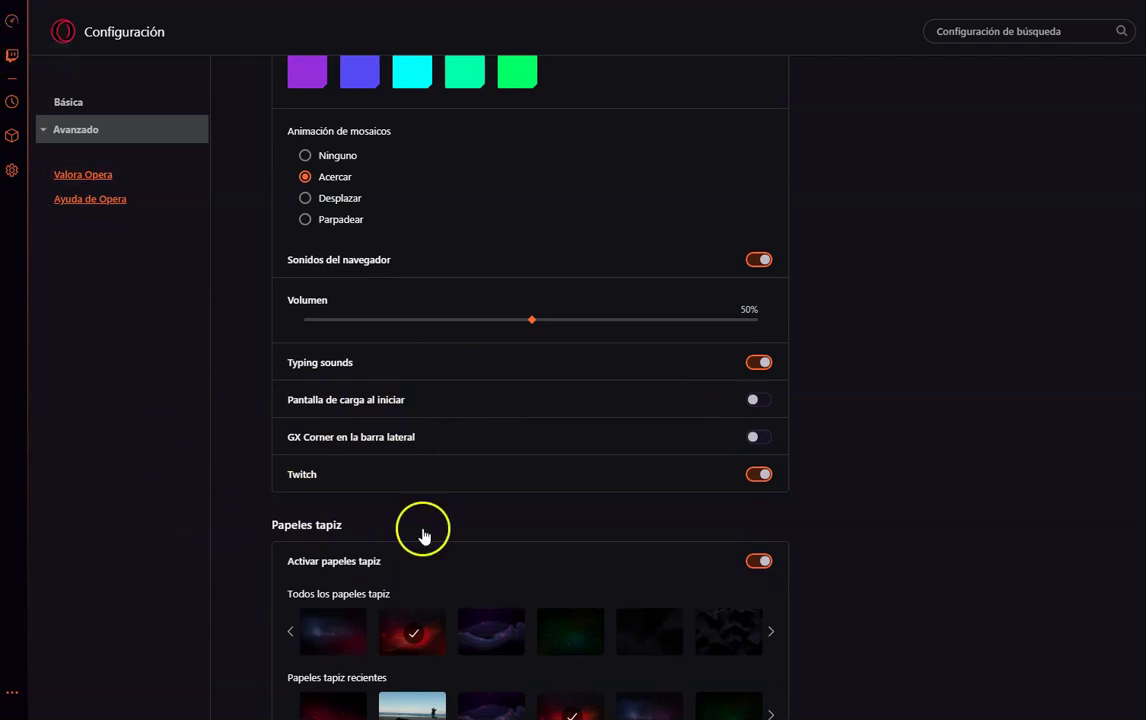
pyautogui.click(765, 482)
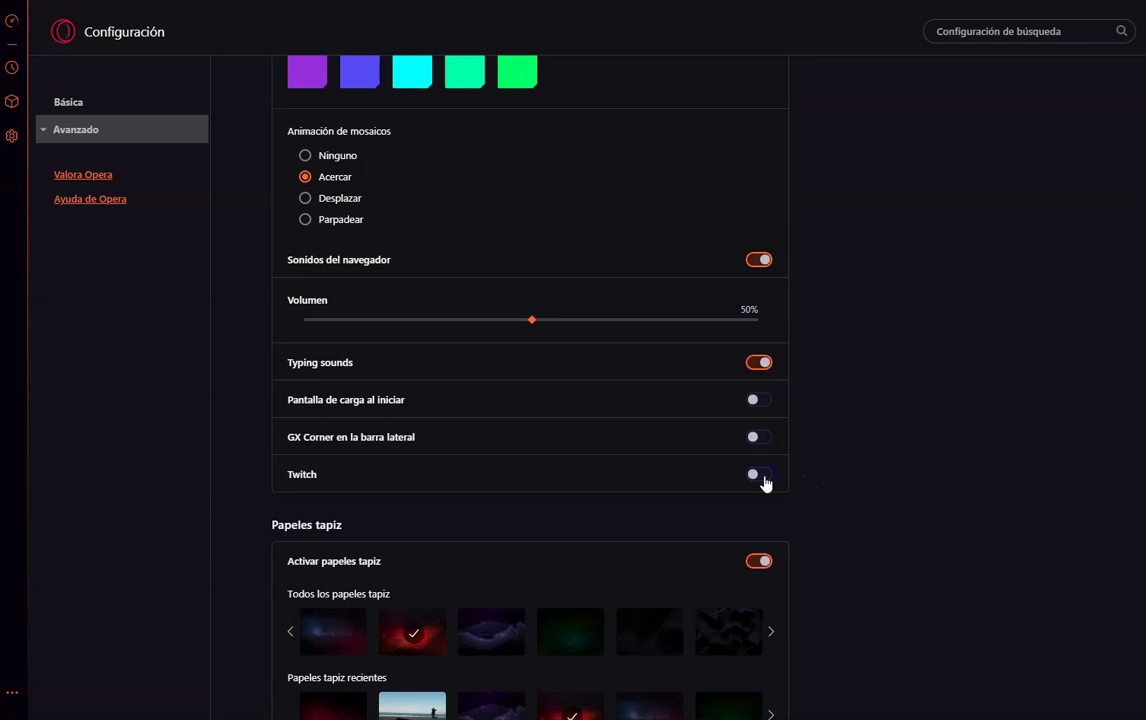
pyautogui.click(763, 477)
# Browse further through all the wallpapers and apply the animated teal forest wallpaper.
pyautogui.scroll(-3, 852, 461)
pyautogui.click(450, 392)
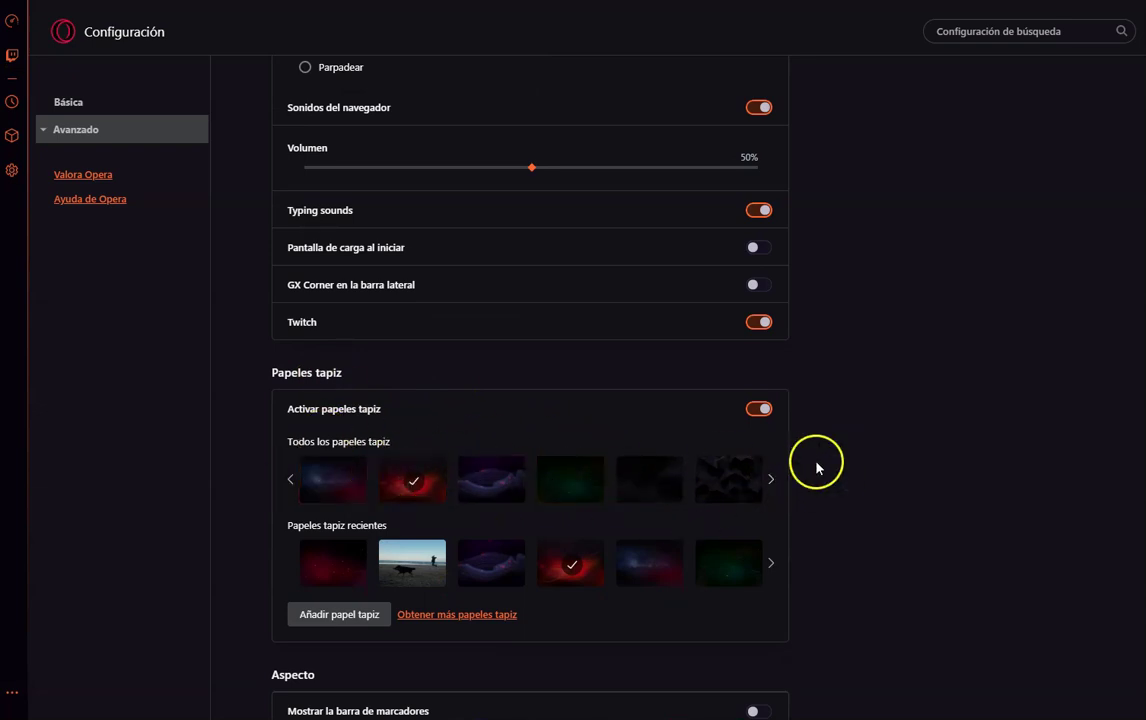
pyautogui.click(770, 479)
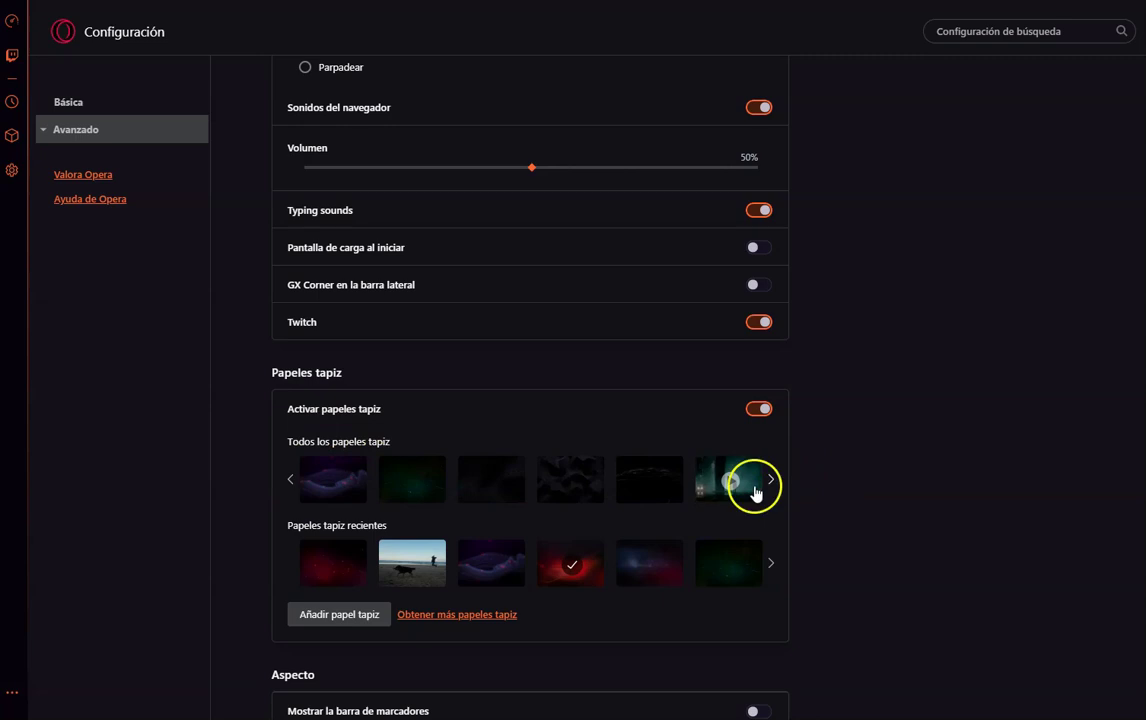
pyautogui.click(739, 487)
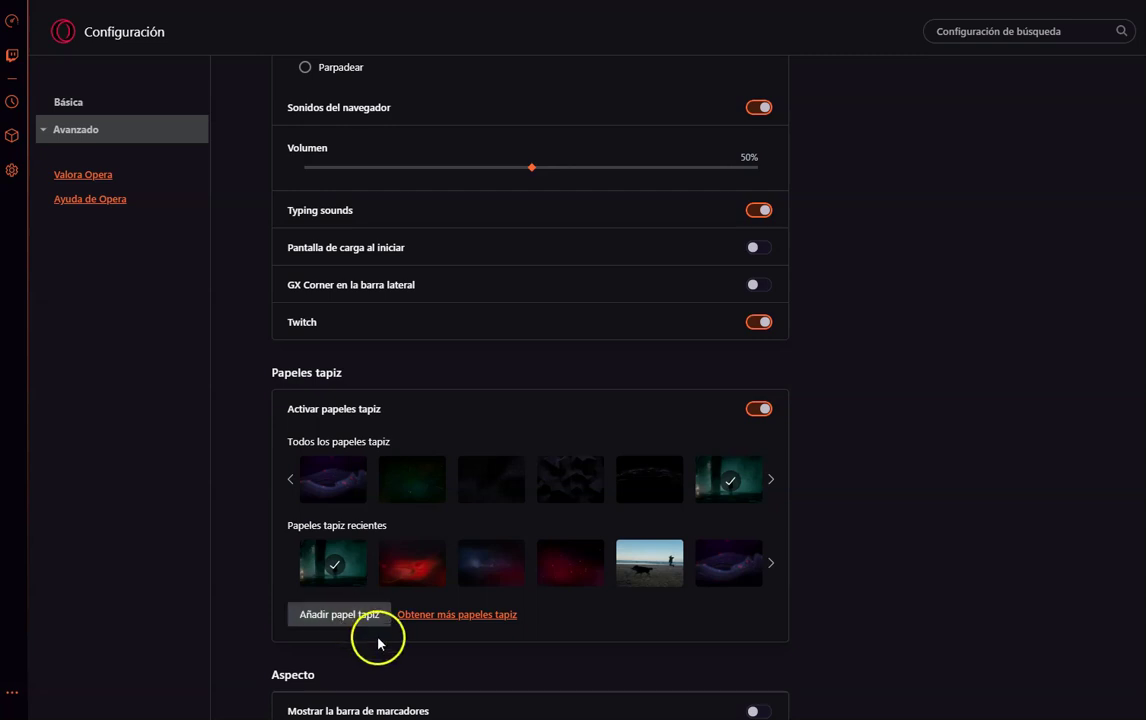
# Get more wallpapers from Opera addons, add the starry-sky wallpaper Finding New Ways to Opera, and close the addons page.
pyautogui.click(450, 616)
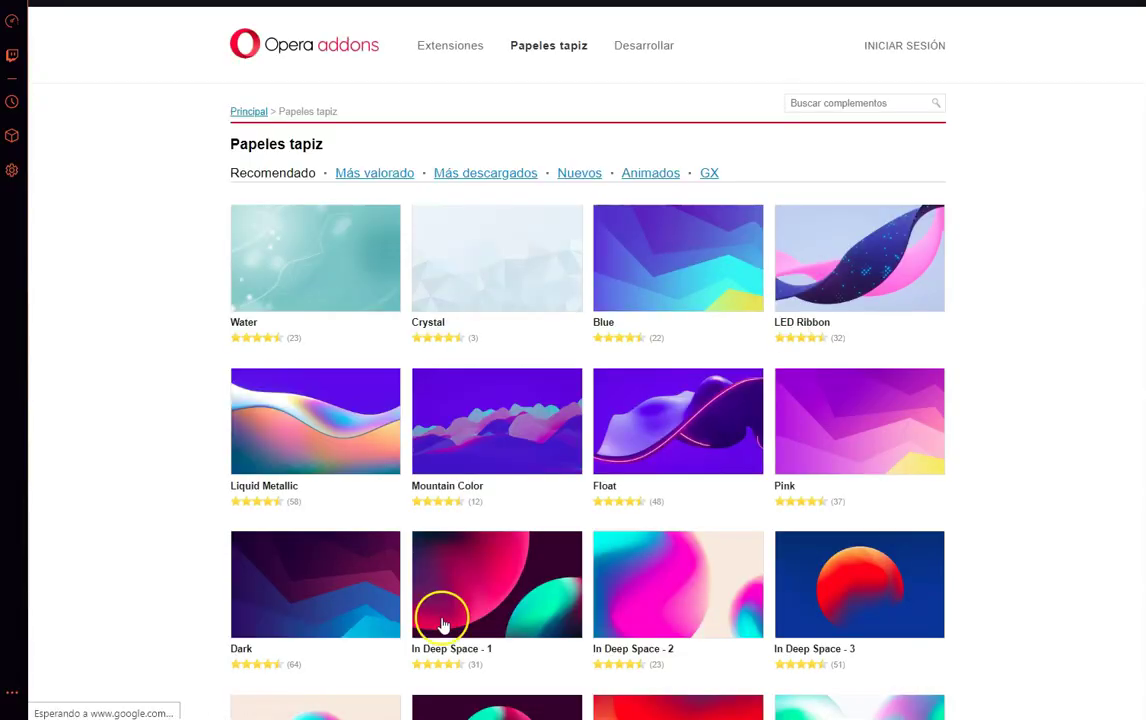
pyautogui.scroll(-9, 752, 360)
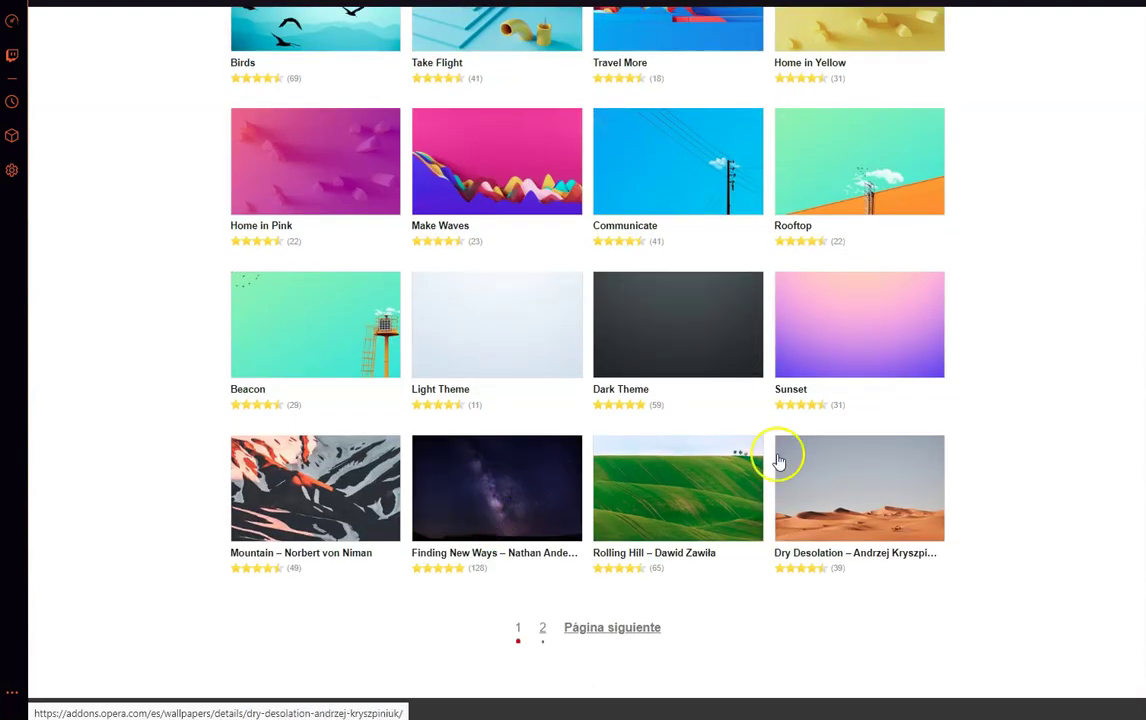
pyautogui.click(494, 490)
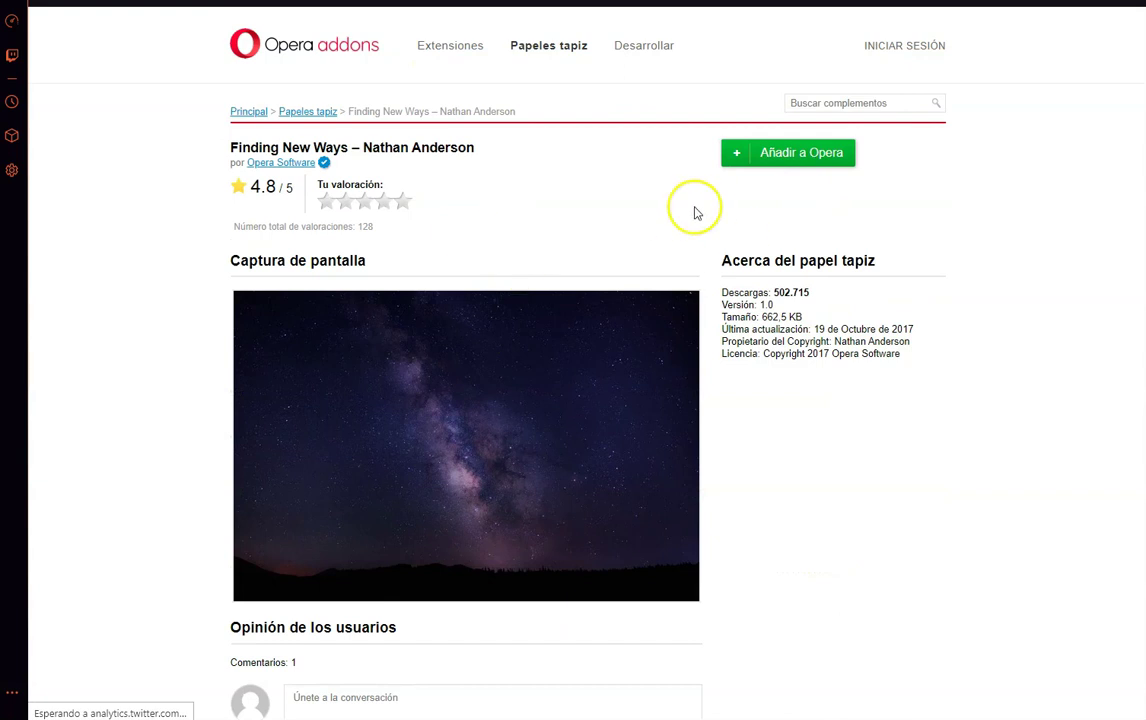
pyautogui.click(801, 154)
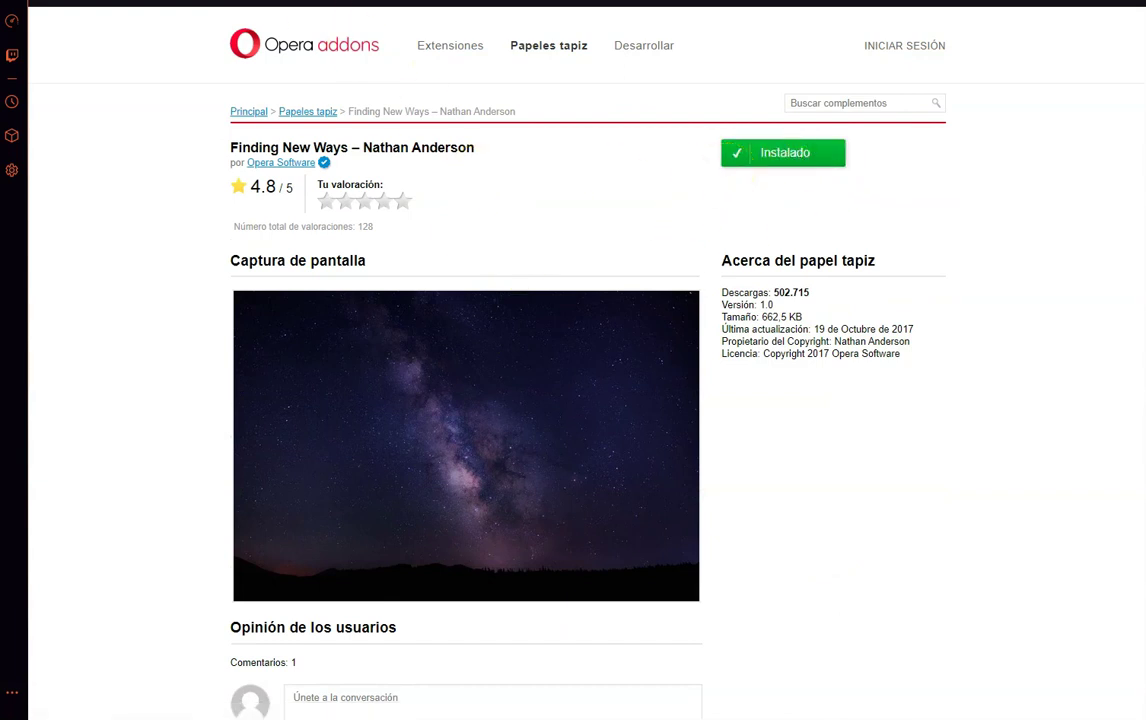
pyautogui.hotkey('ctrl', 'w')
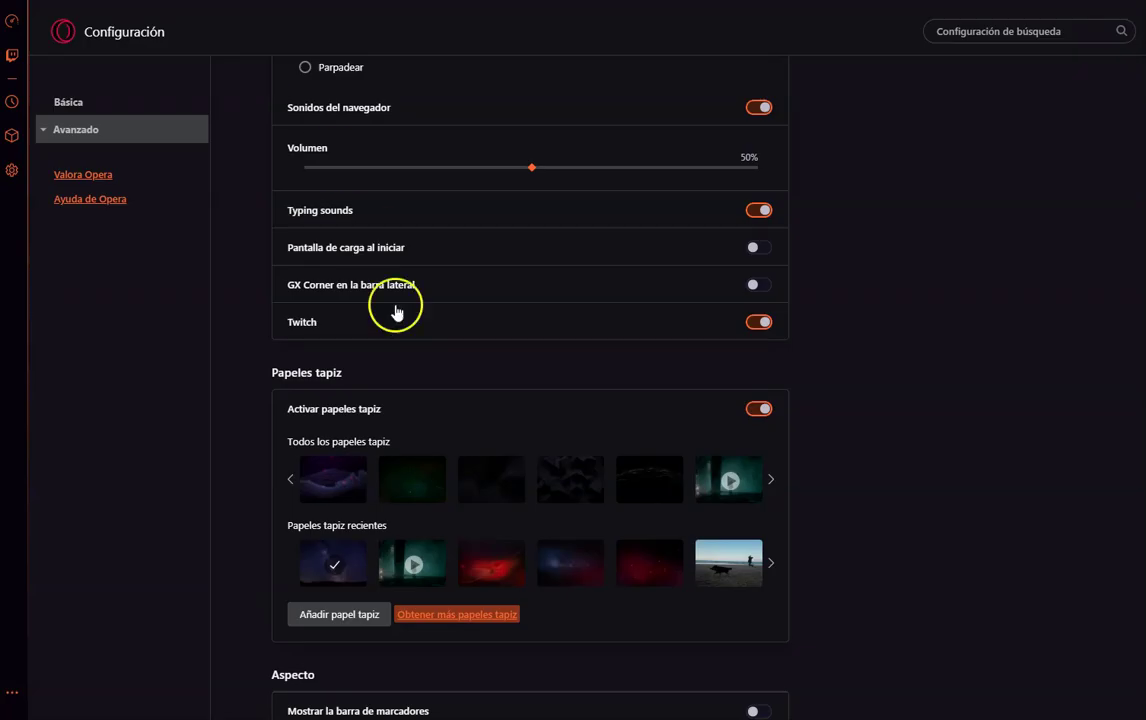
# Enable Mostrar la barra de marcadores in the Aspecto settings.
pyautogui.scroll(-5, 435, 418)
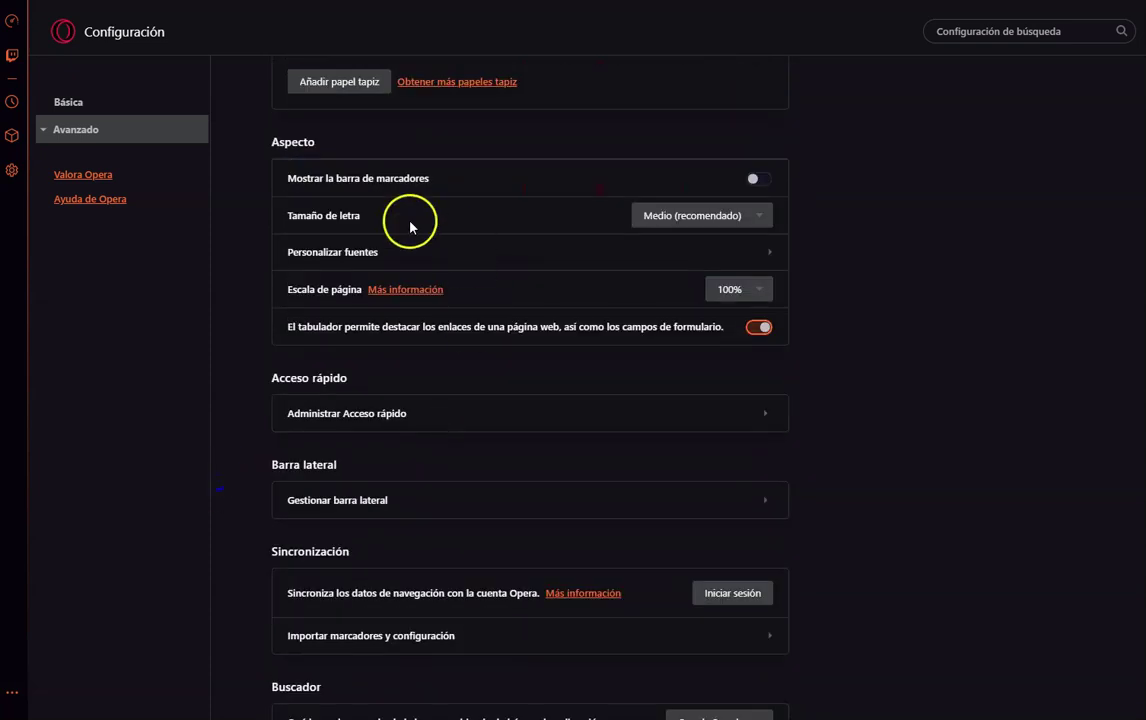
pyautogui.scroll(-2, 415, 230)
pyautogui.scroll(2, 427, 278)
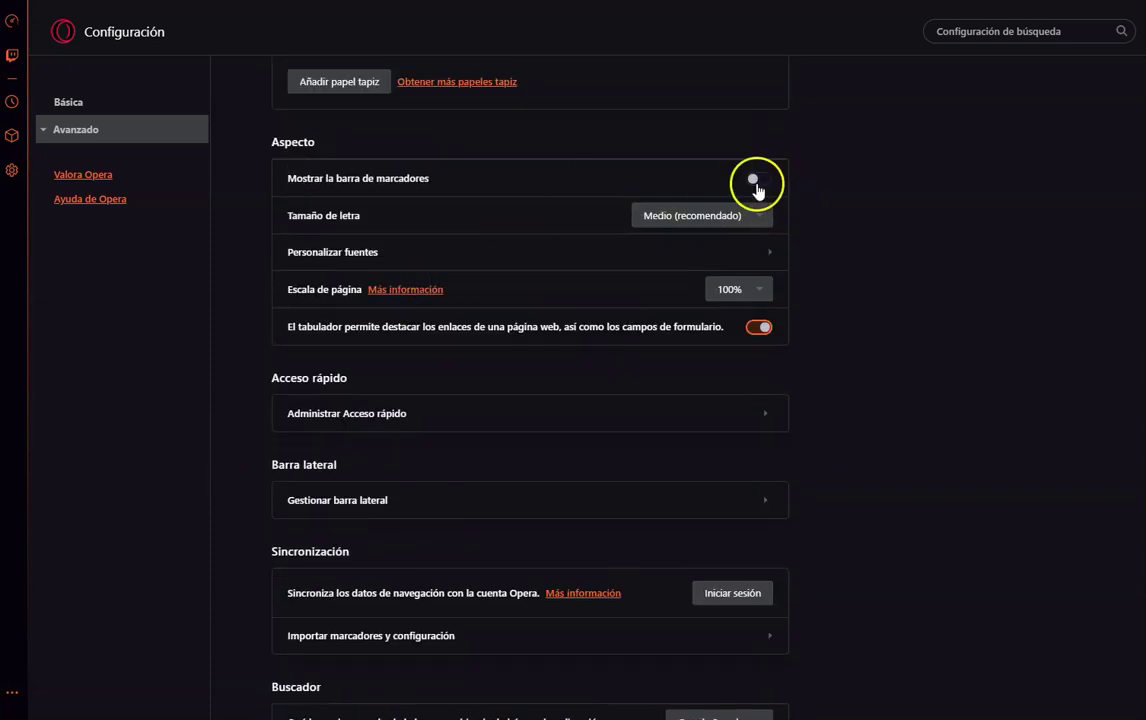
pyautogui.click(756, 184)
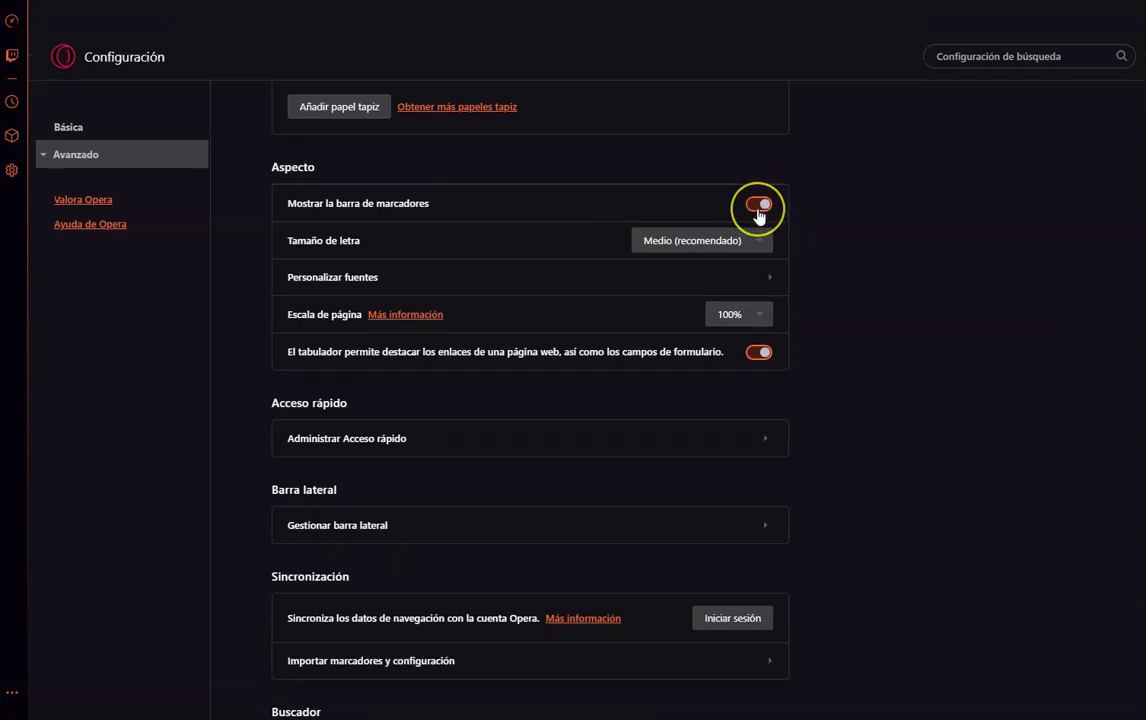
# Turn off Mostrar la barra de marcadores and open Personalizar fuentes in the Aspecto settings.
pyautogui.click(758, 208)
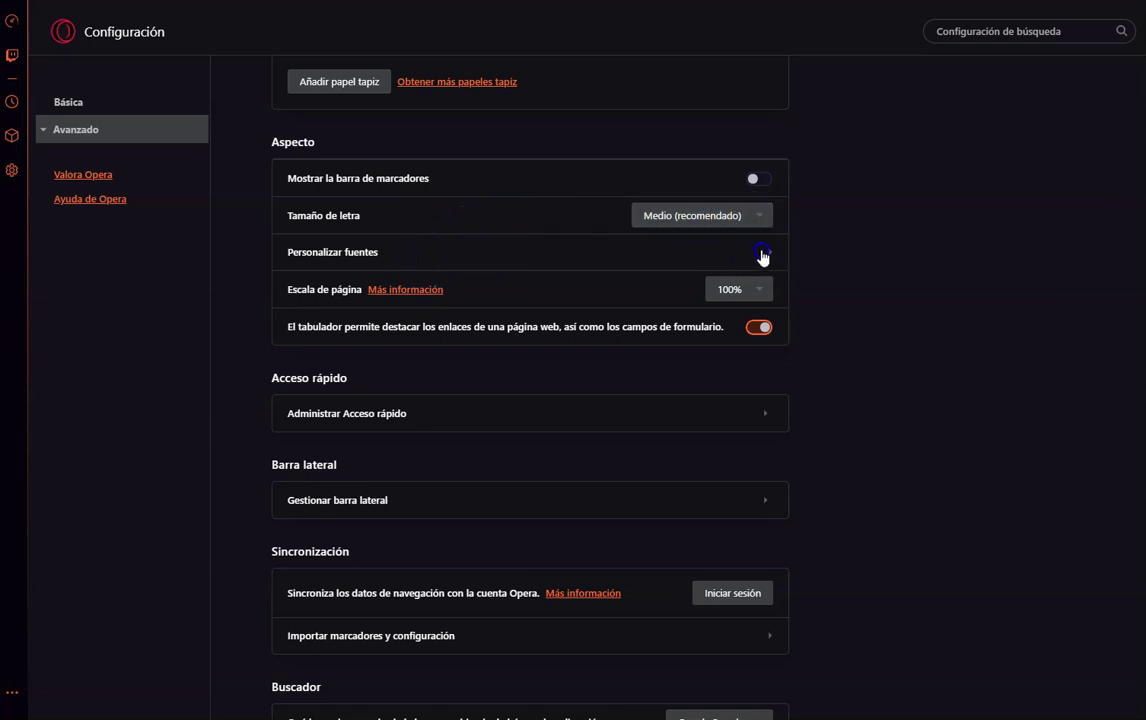
pyautogui.click(762, 253)
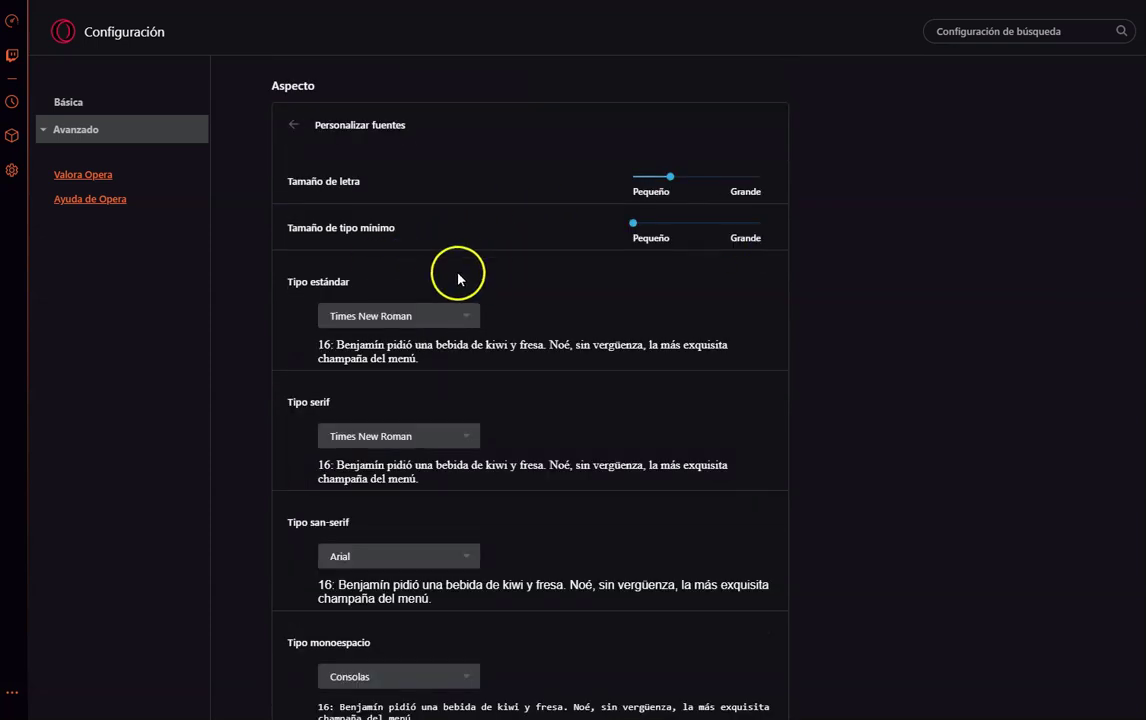
pyautogui.click(631, 230)
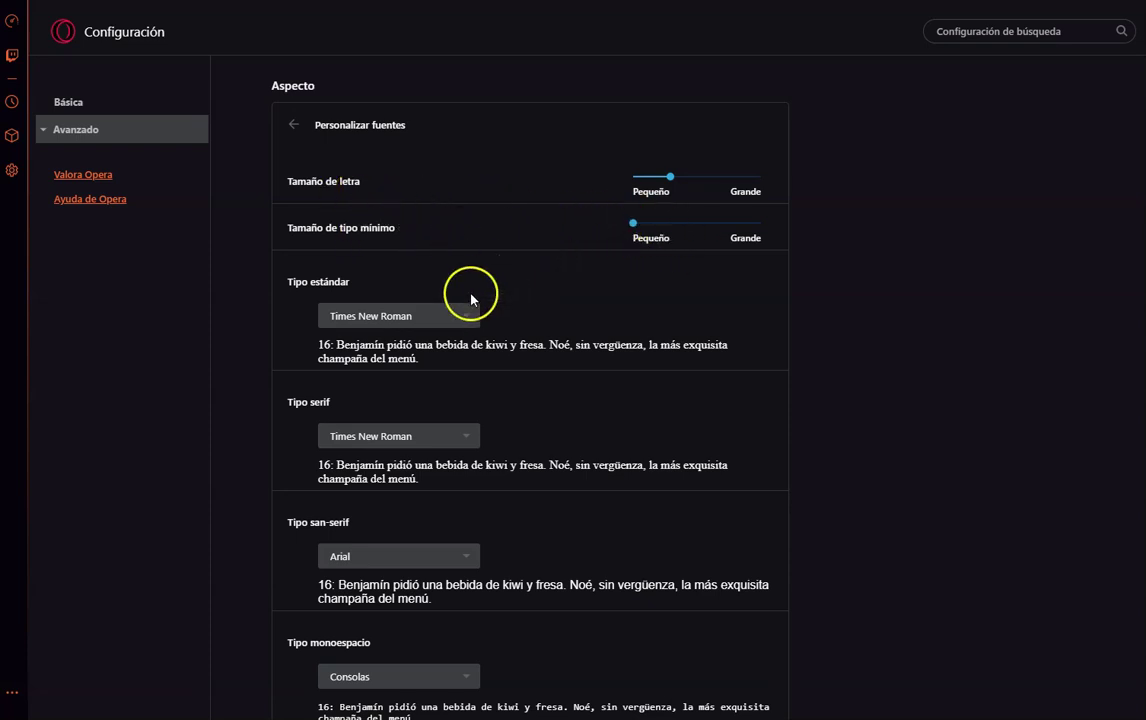
pyautogui.scroll(-1, 455, 285)
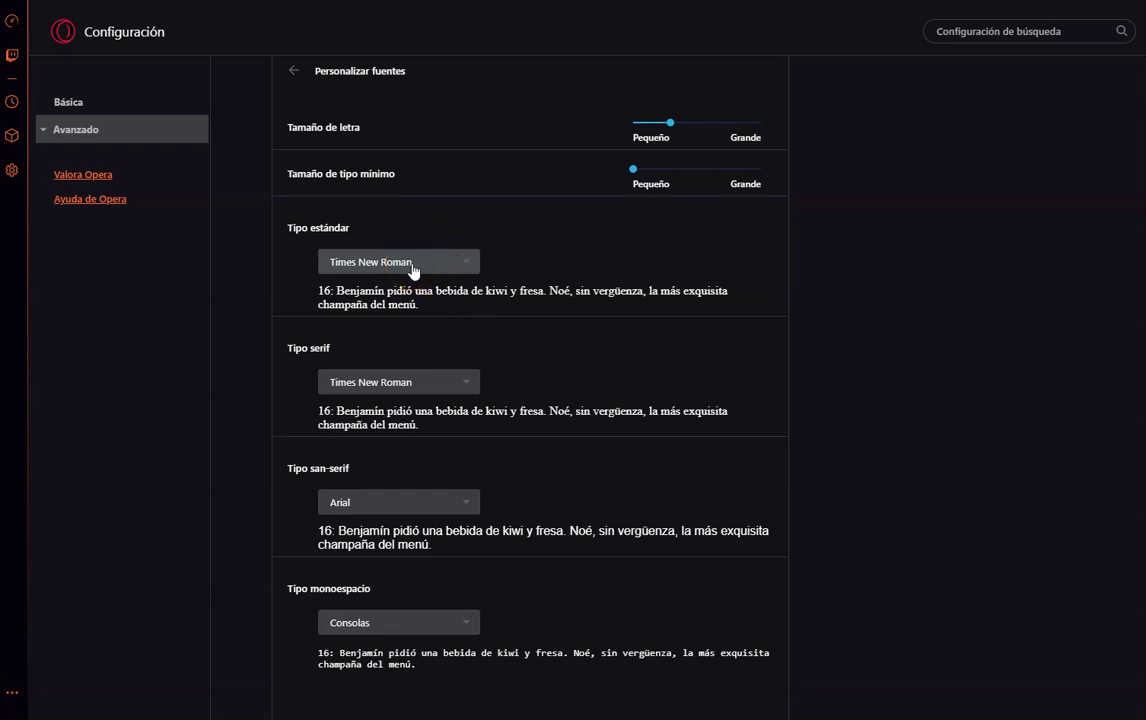
# Look through the font choices offered for the standard, serif, sans-serif and monospace types.
pyautogui.click(412, 262)
pyautogui.click(370, 358)
pyautogui.click(400, 382)
pyautogui.click(400, 382)
pyautogui.click(396, 440)
pyautogui.click(372, 497)
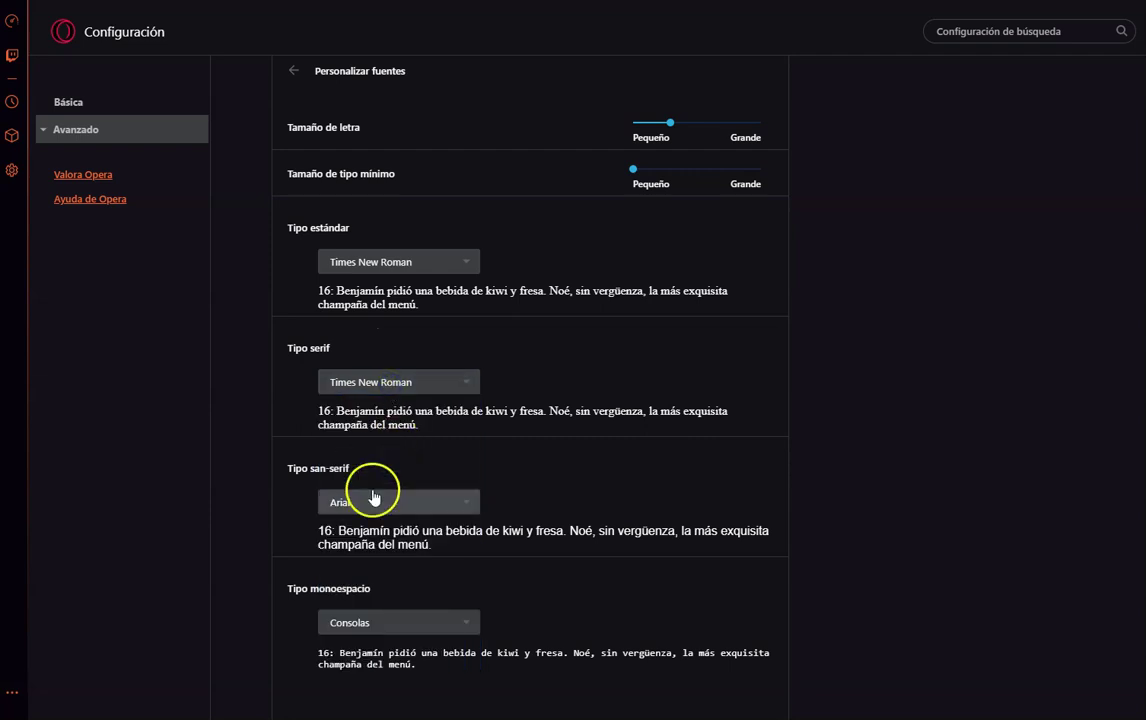
pyautogui.click(440, 505)
pyautogui.click(410, 590)
pyautogui.click(345, 541)
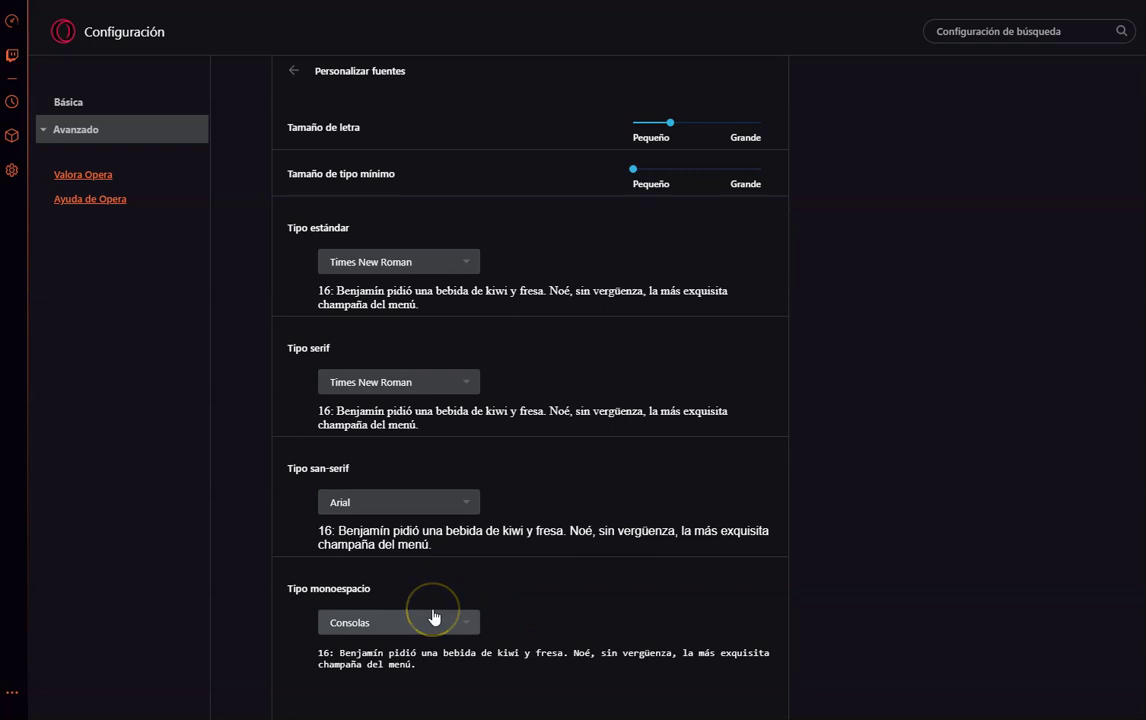
pyautogui.scroll(1, 463, 440)
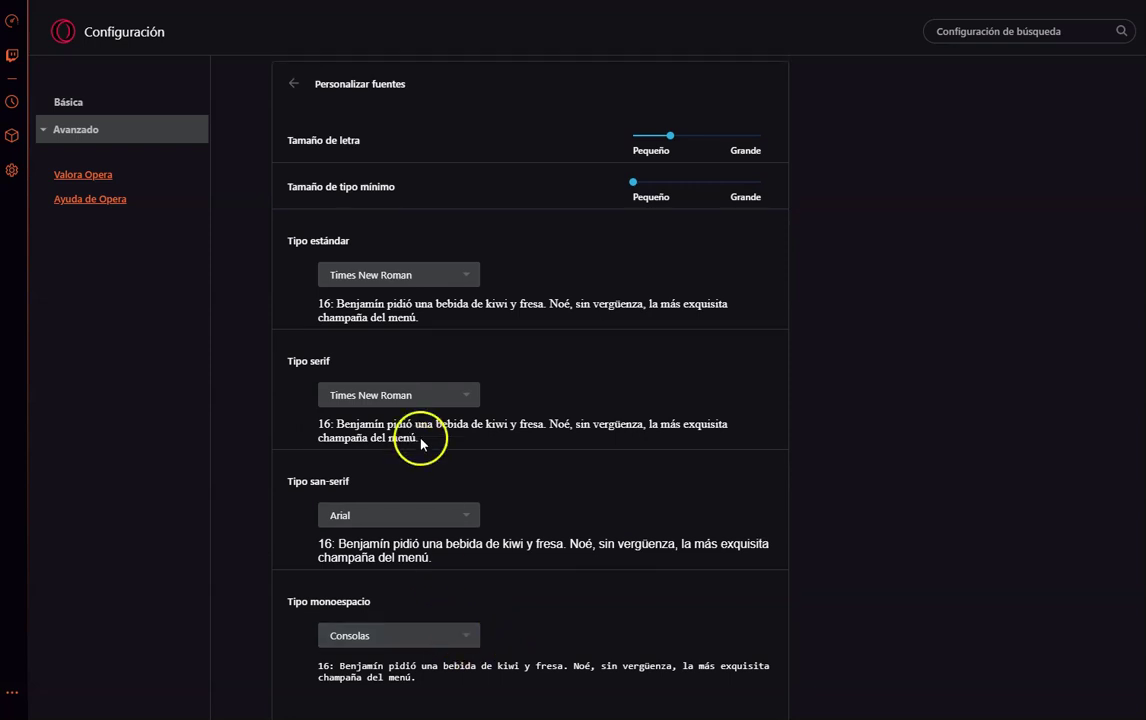
# Return from Personalizar fuentes to the main settings list and view the Escala de página choices.
pyautogui.click(110, 131)
pyautogui.click(80, 130)
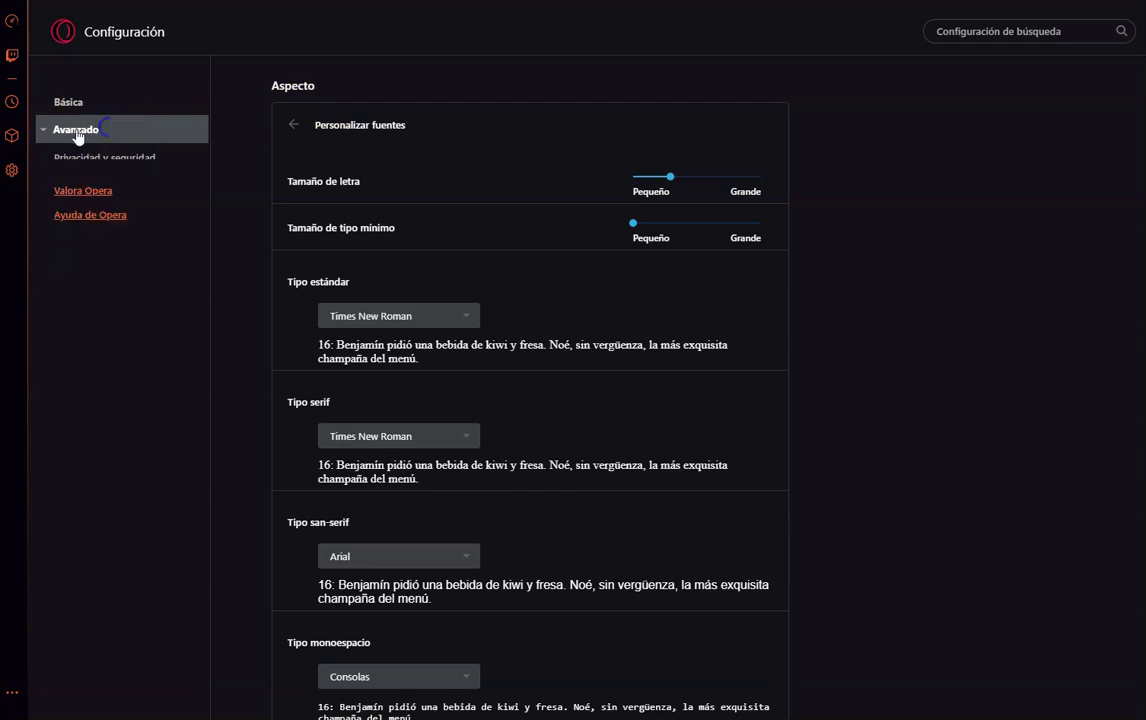
pyautogui.scroll(-10, 509, 302)
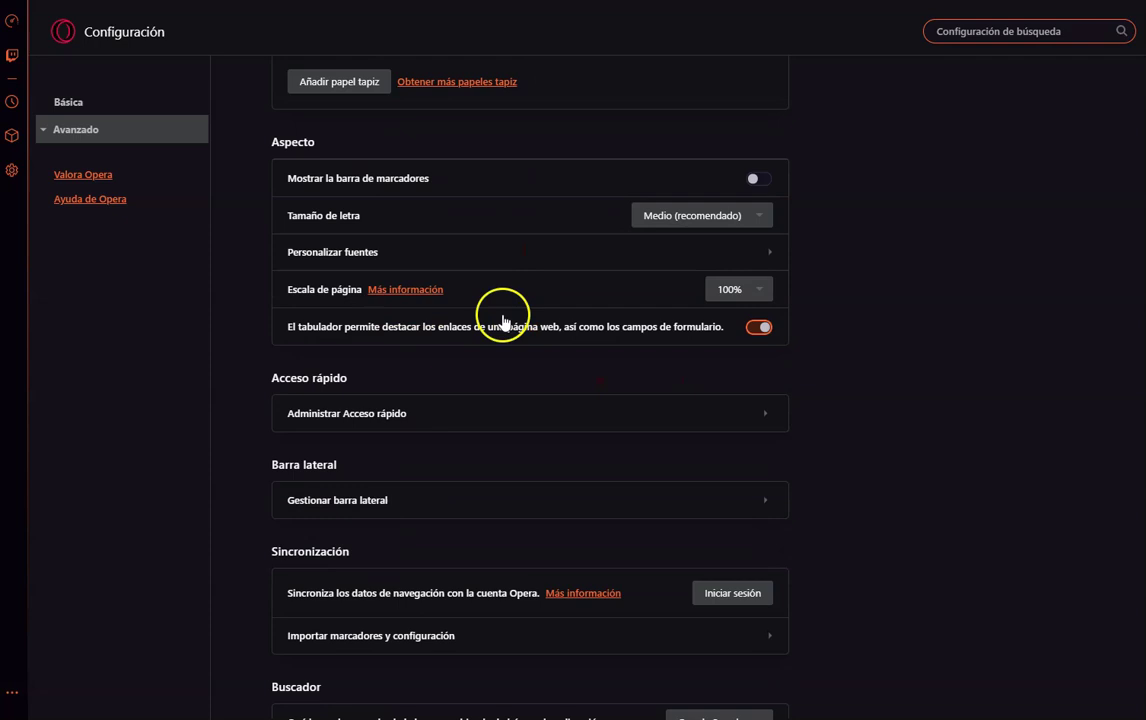
pyautogui.scroll(-1, 478, 365)
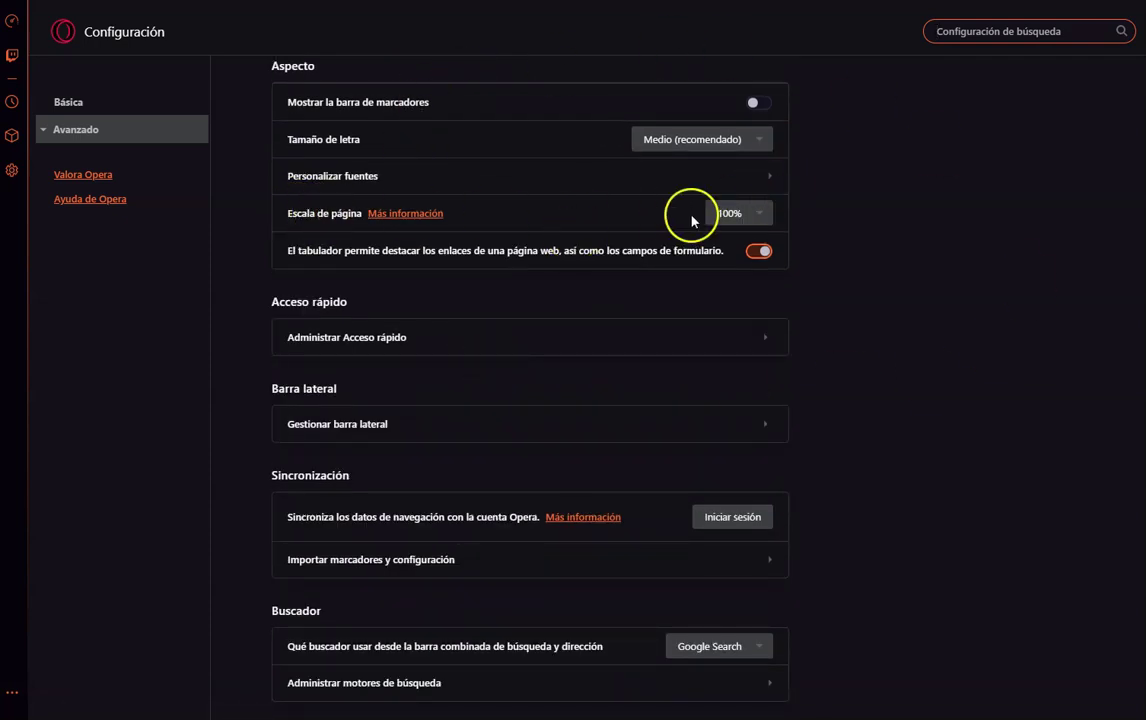
pyautogui.click(749, 220)
pyautogui.click(524, 277)
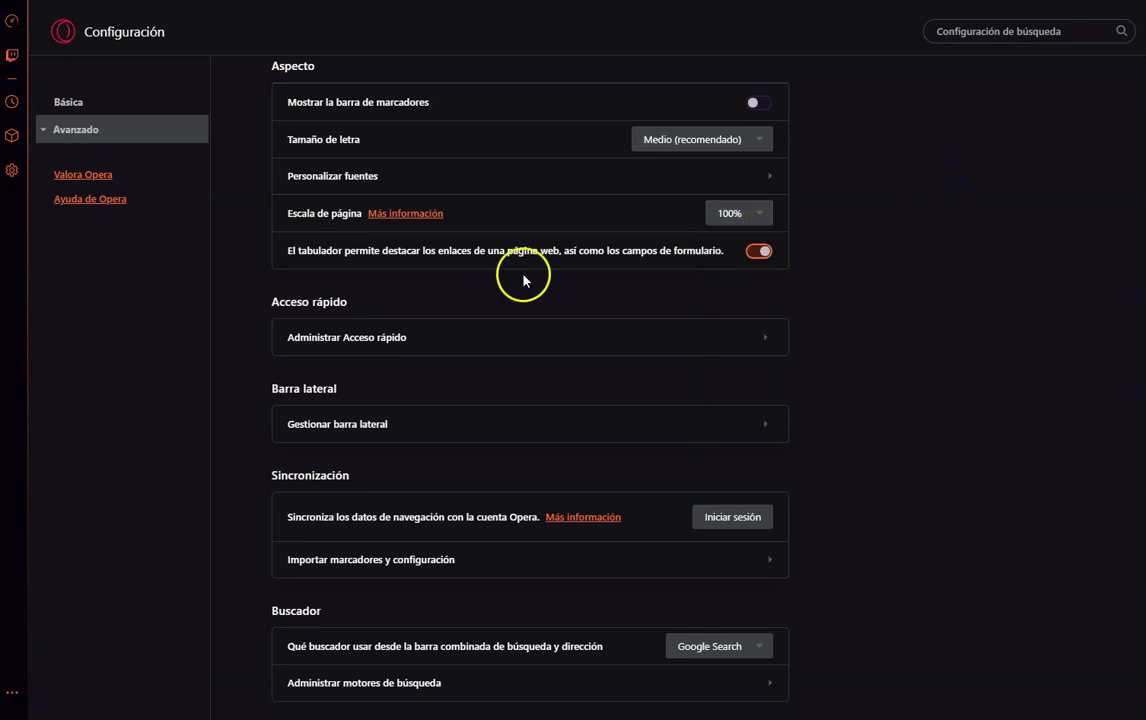
# Review the Sincronización section and its description of syncing browsing data with the Opera account.
pyautogui.scroll(-4, 535, 302)
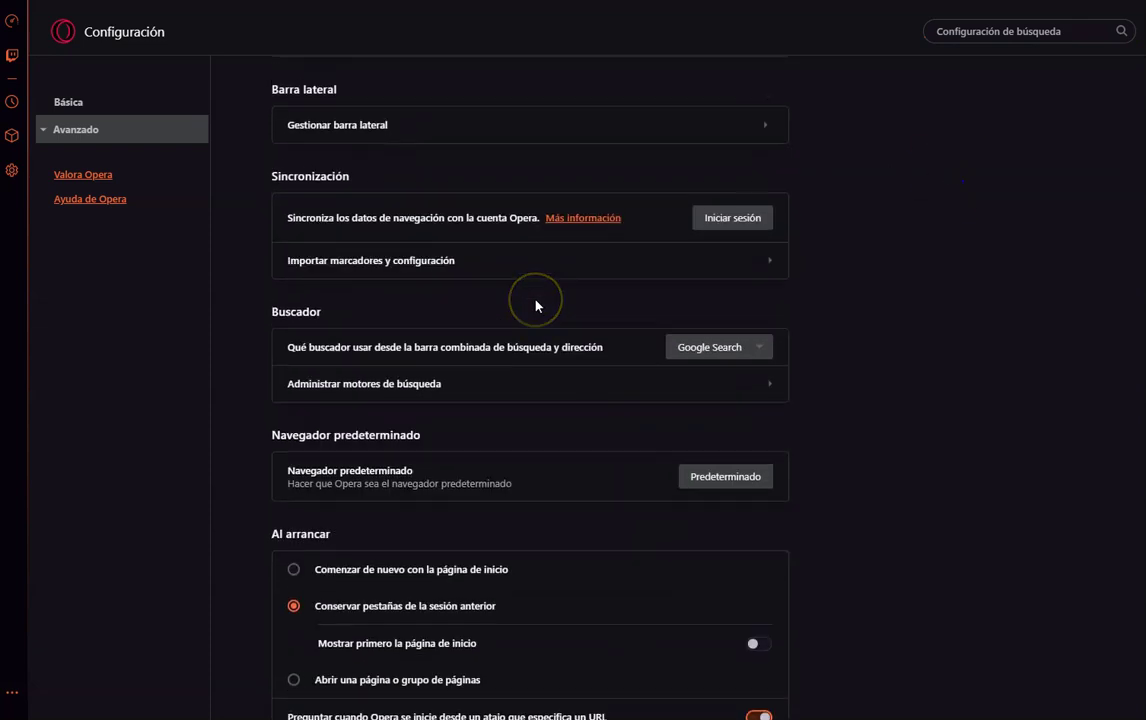
pyautogui.scroll(2, 537, 302)
pyautogui.click(533, 299)
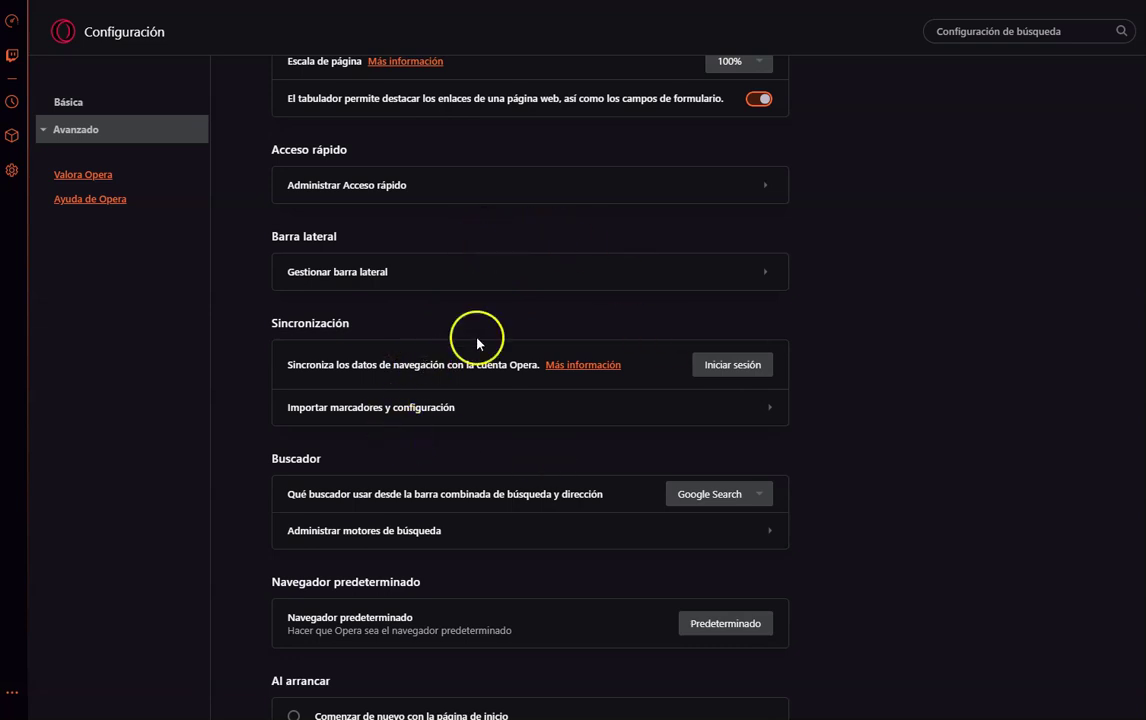
pyautogui.tripleClick(387, 365)
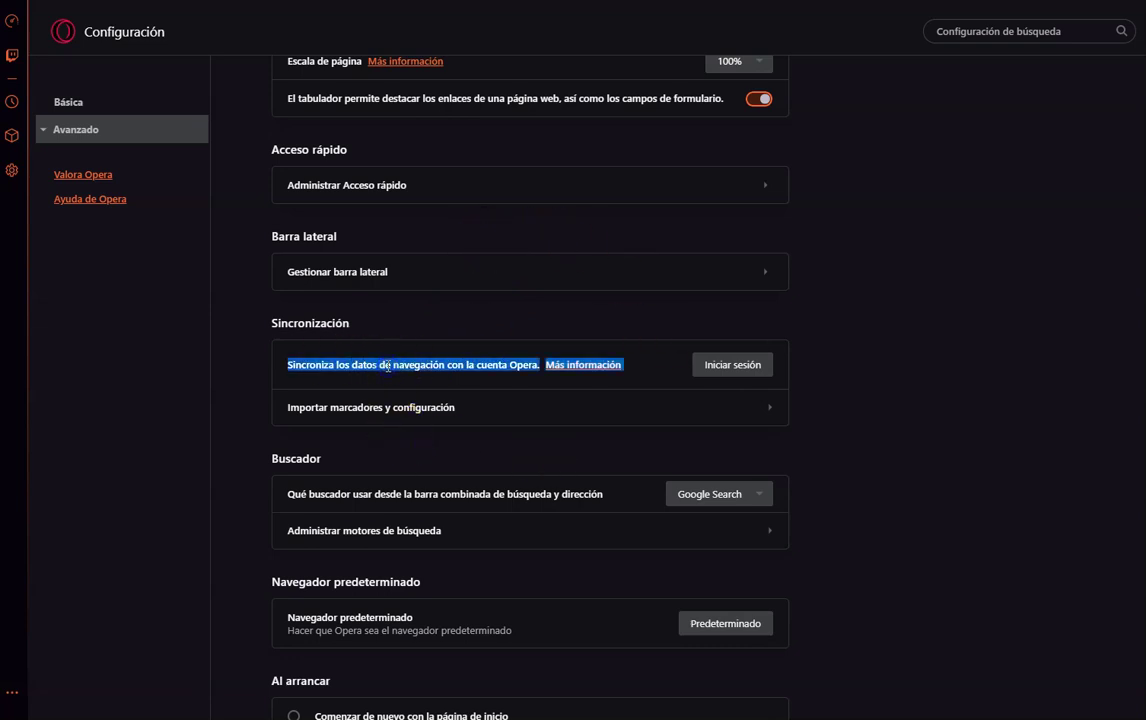
pyautogui.doubleClick(524, 365)
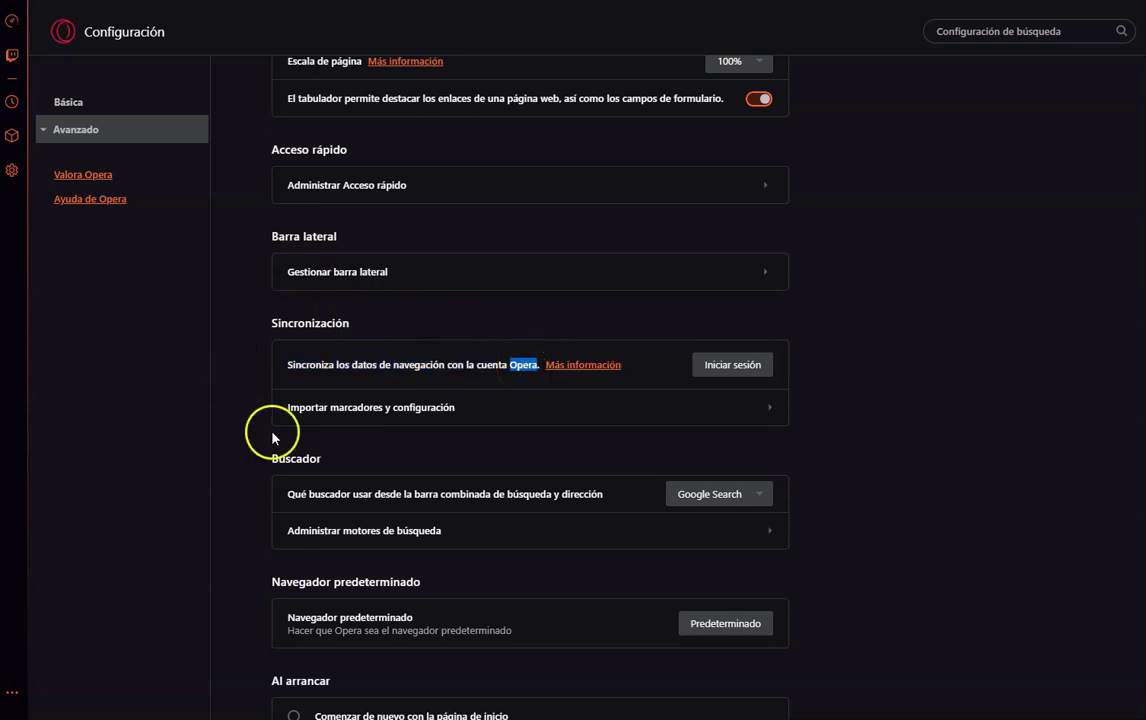
# Try different items in Gestionar barra lateral, keep Twitch and WhatsApp enabled with Facebook Messenger disabled, and return to the settings list.
pyautogui.click(758, 271)
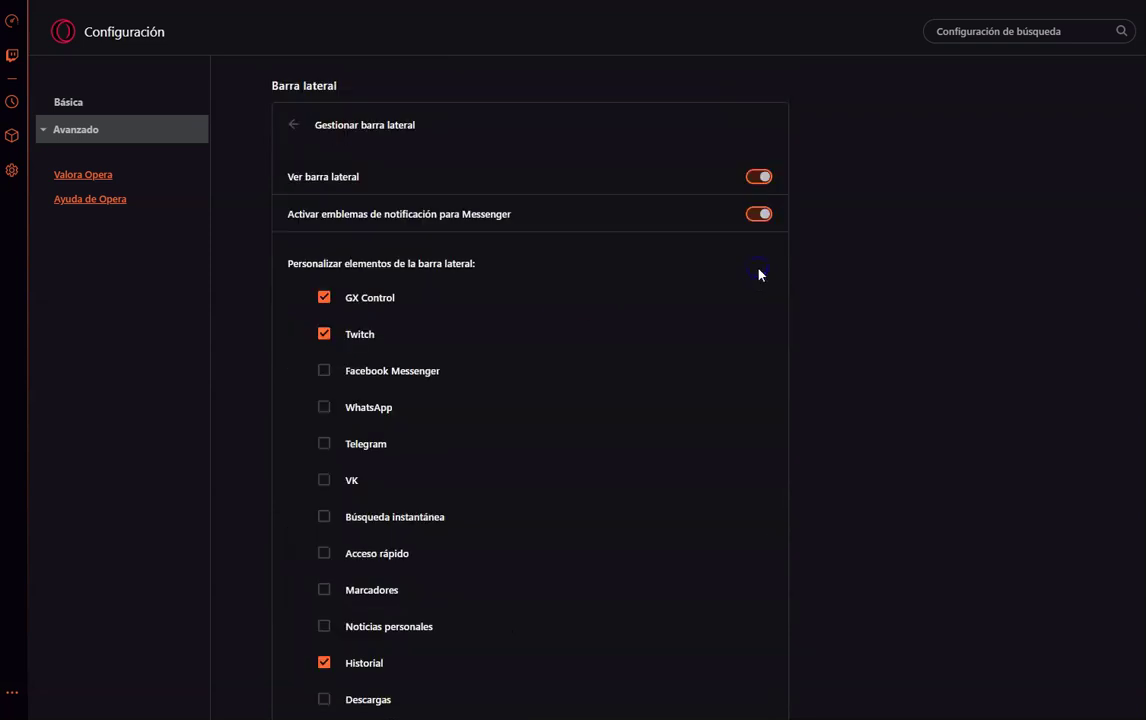
pyautogui.scroll(-2, 504, 379)
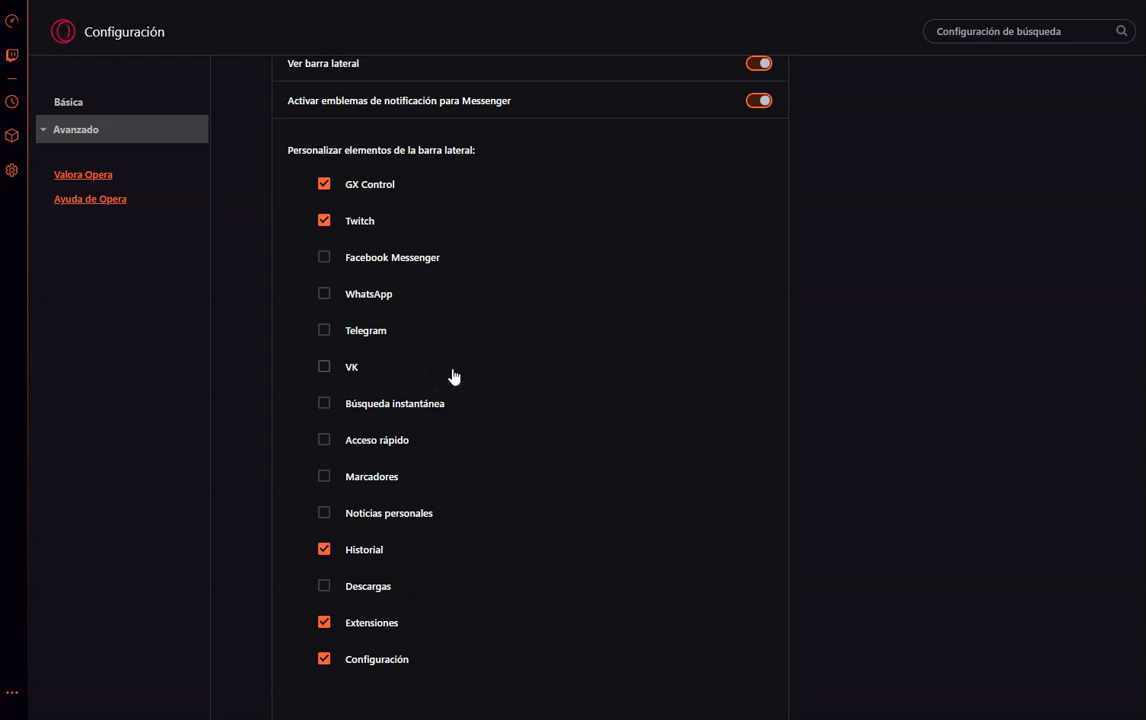
pyautogui.click(326, 224)
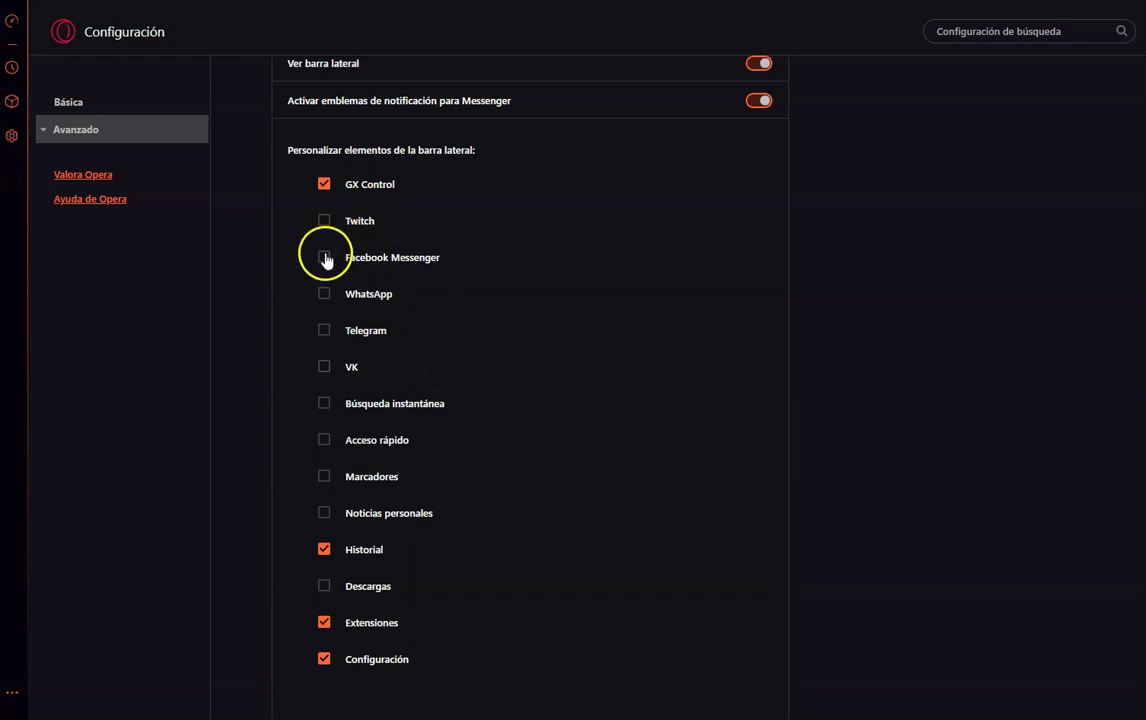
pyautogui.click(324, 295)
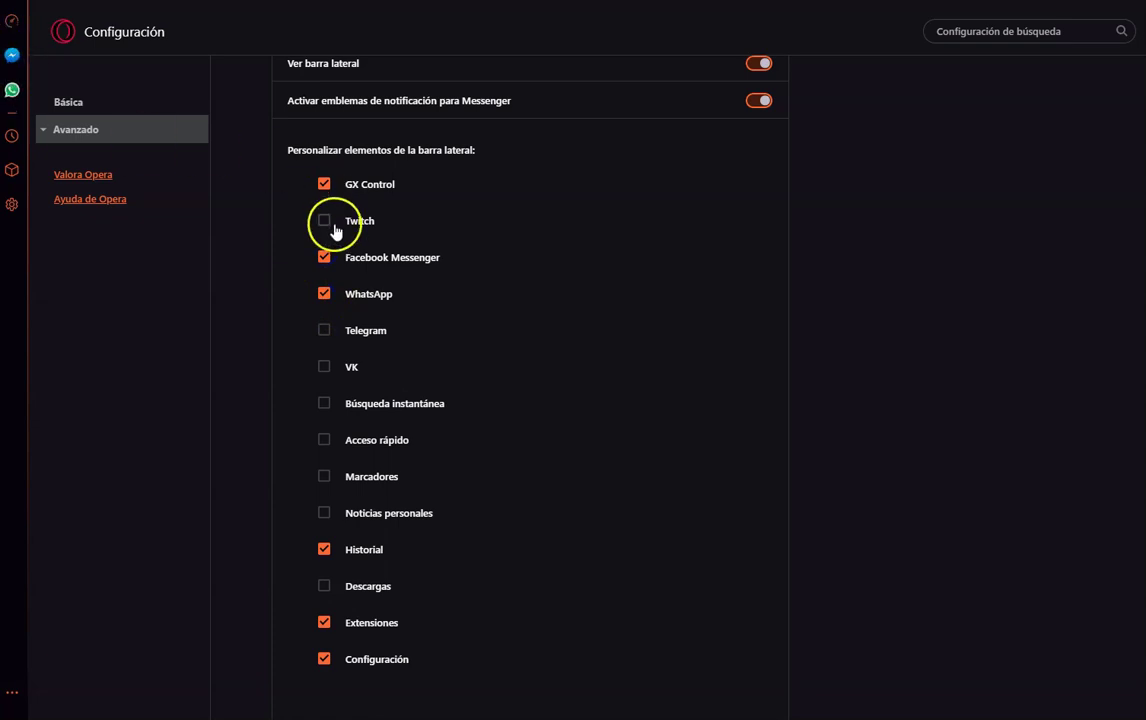
pyautogui.click(324, 259)
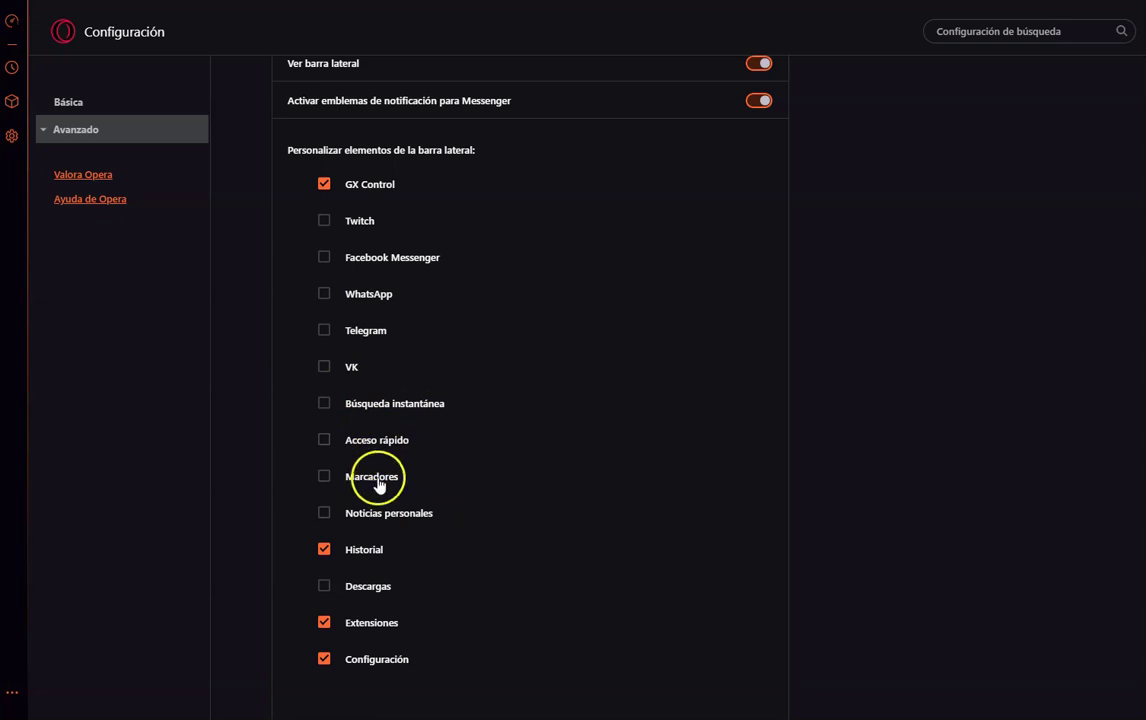
pyautogui.scroll(1, 286, 436)
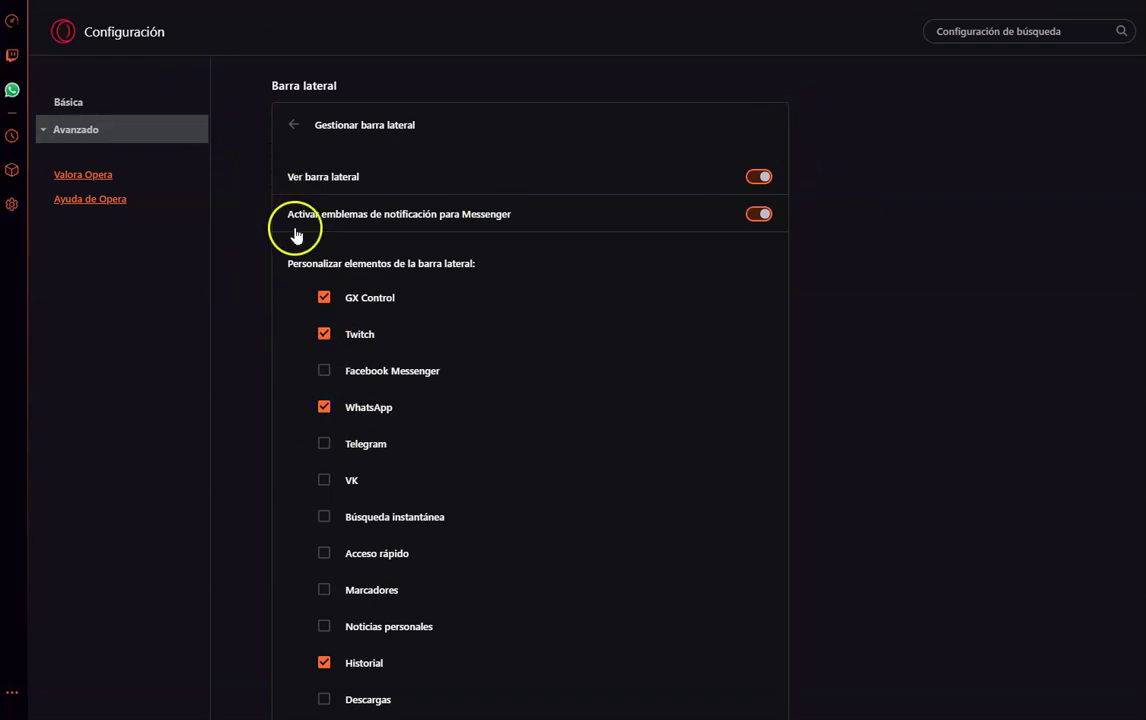
pyautogui.click(304, 132)
pyautogui.scroll(-3, 691, 389)
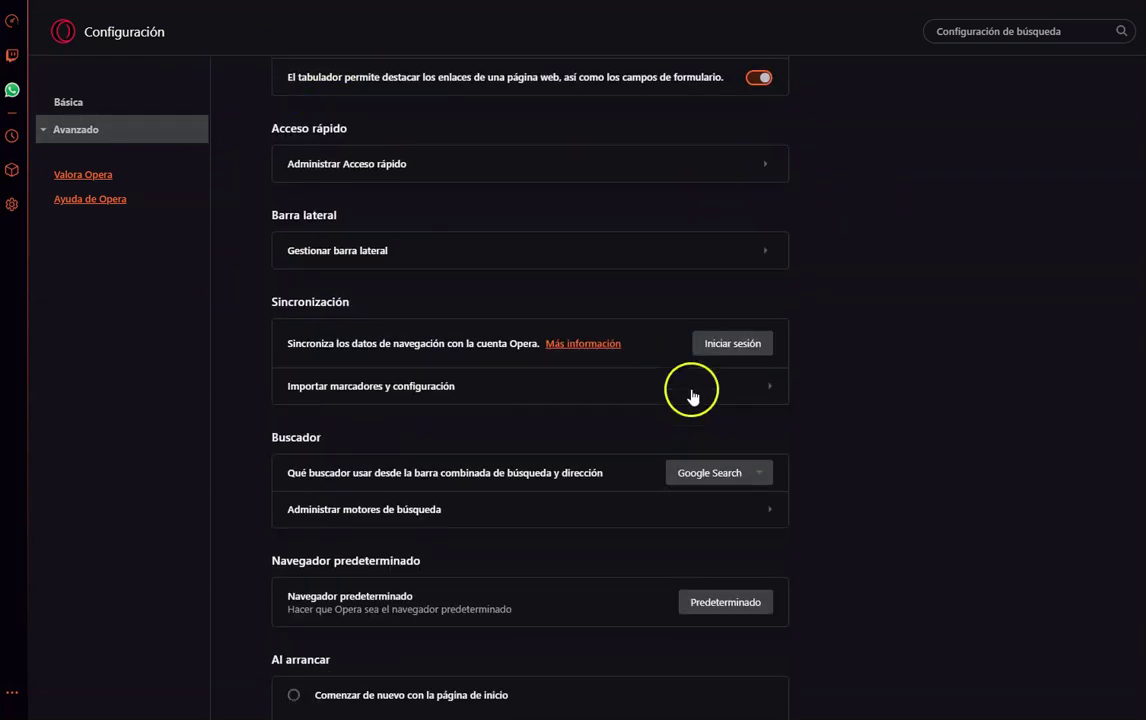
pyautogui.scroll(1, 310, 280)
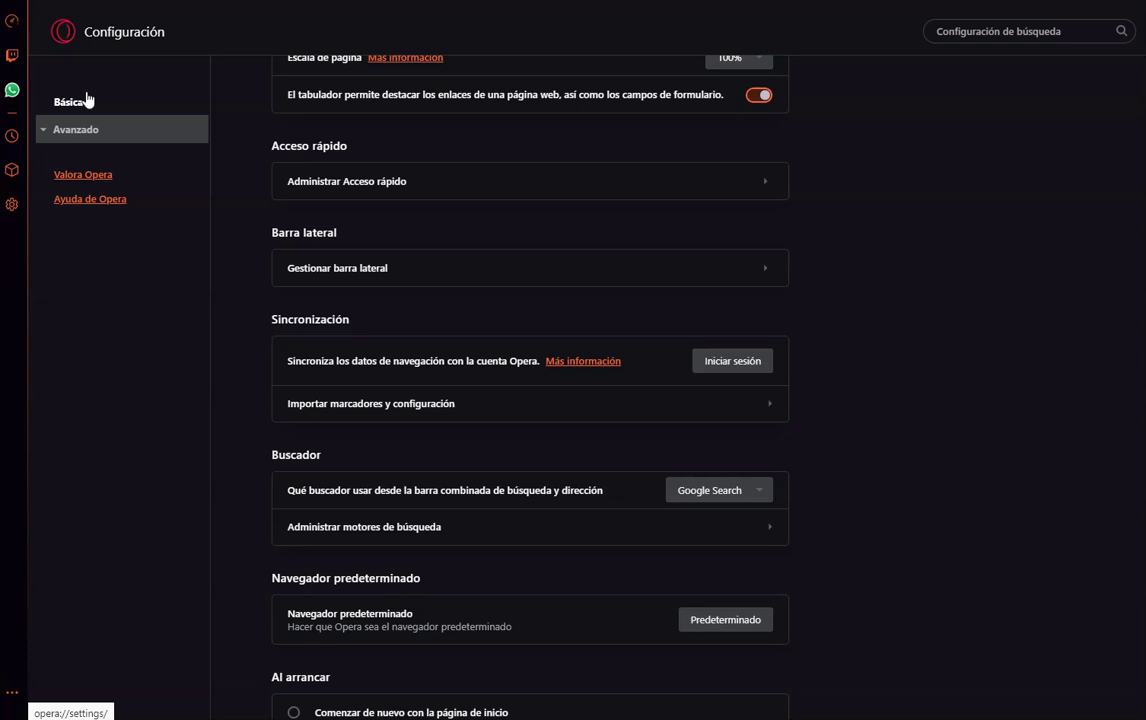
# Open GX Control and enable both the RAM limiter and the CPU limiter.
pyautogui.click(20, 22)
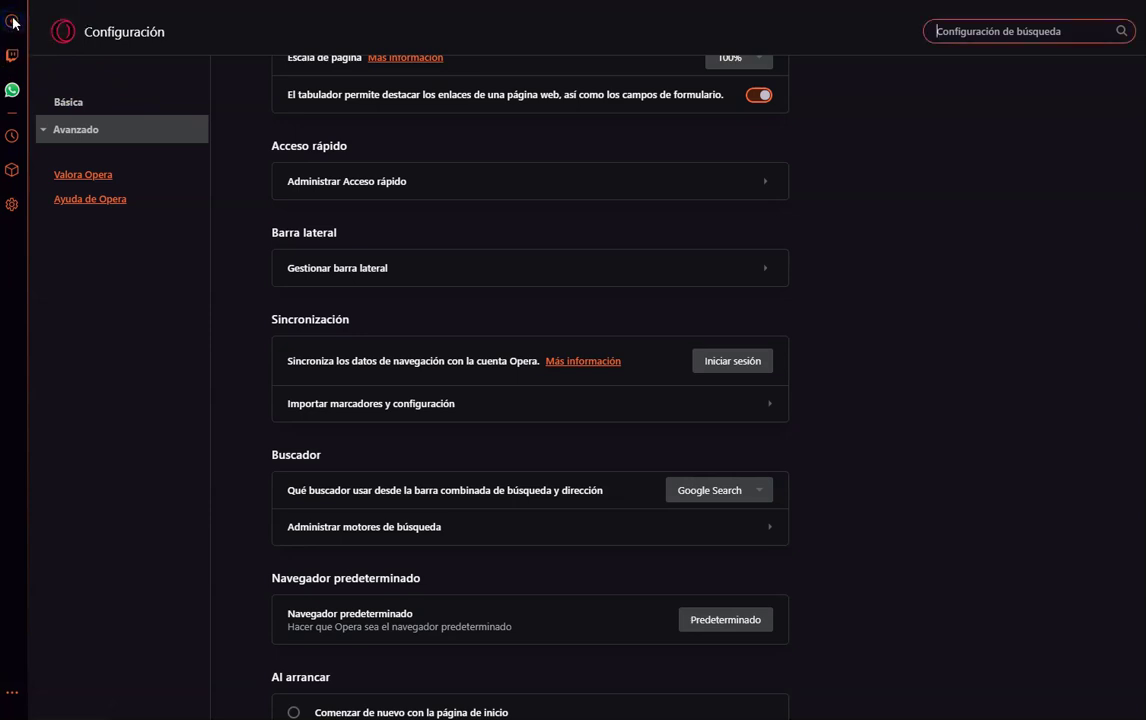
pyautogui.click(13, 22)
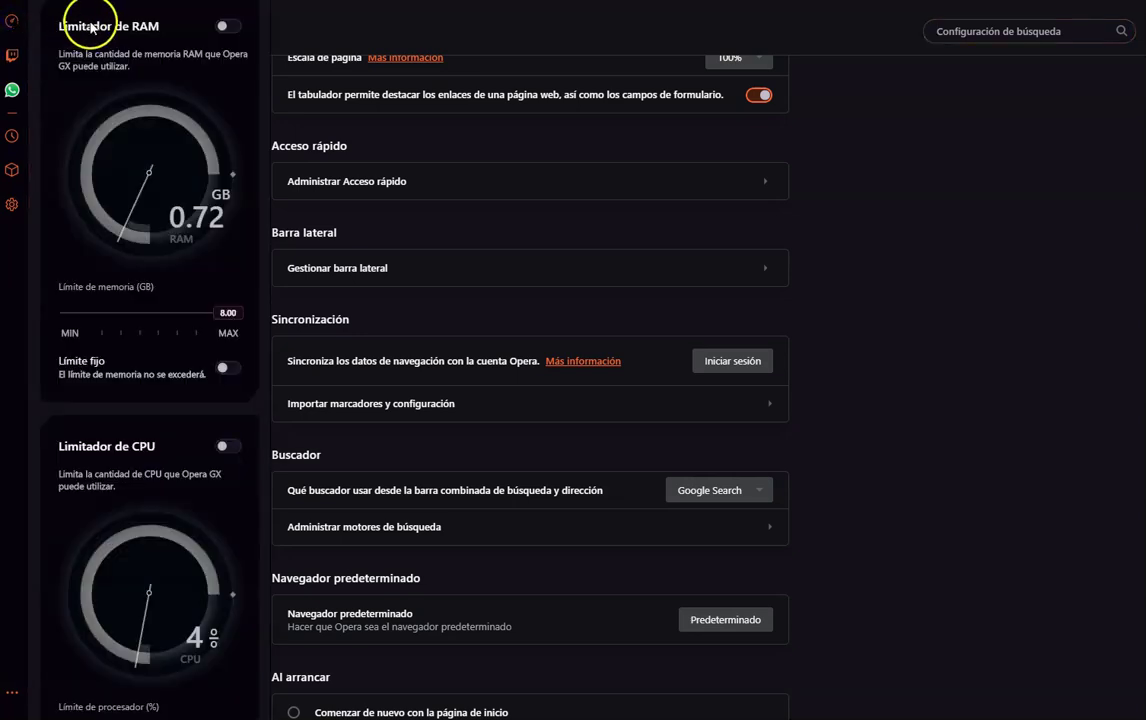
pyautogui.scroll(3, 105, 50)
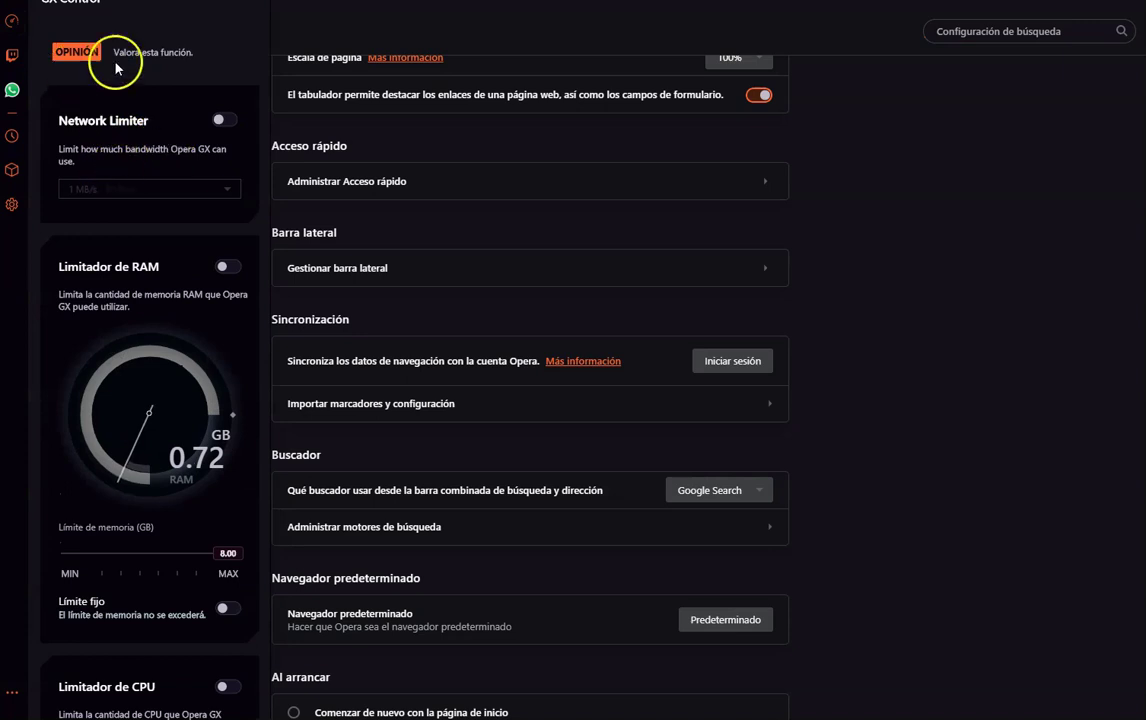
pyautogui.scroll(-3, 125, 120)
pyautogui.scroll(1, 128, 102)
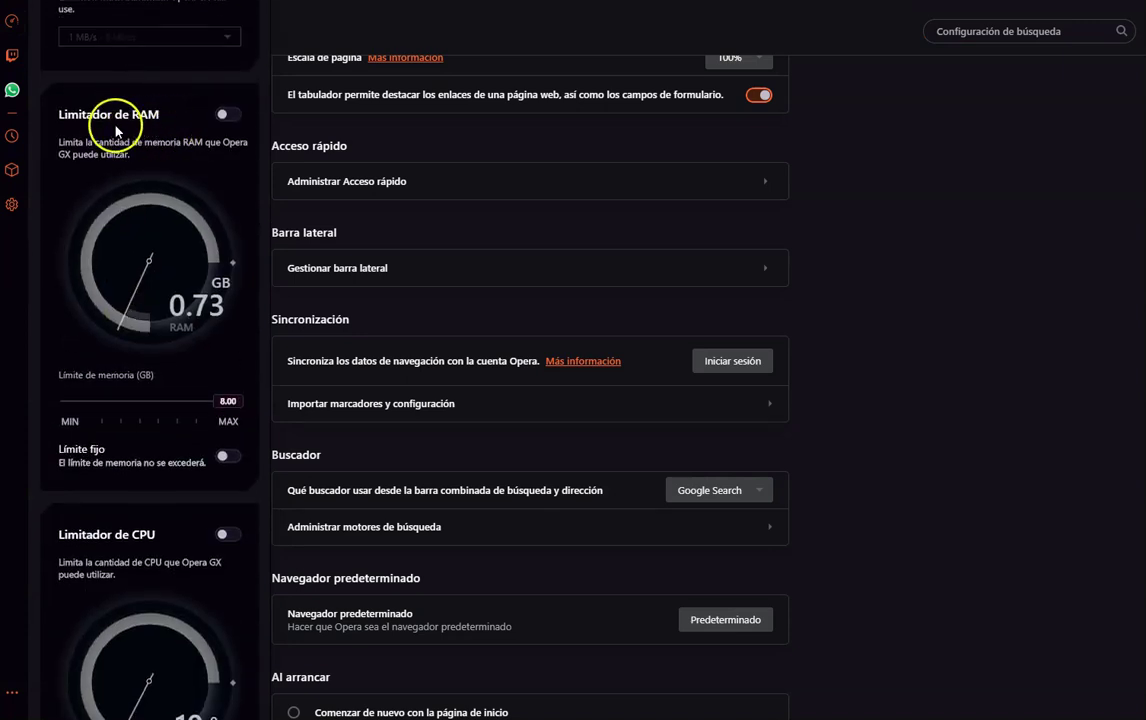
pyautogui.click(227, 115)
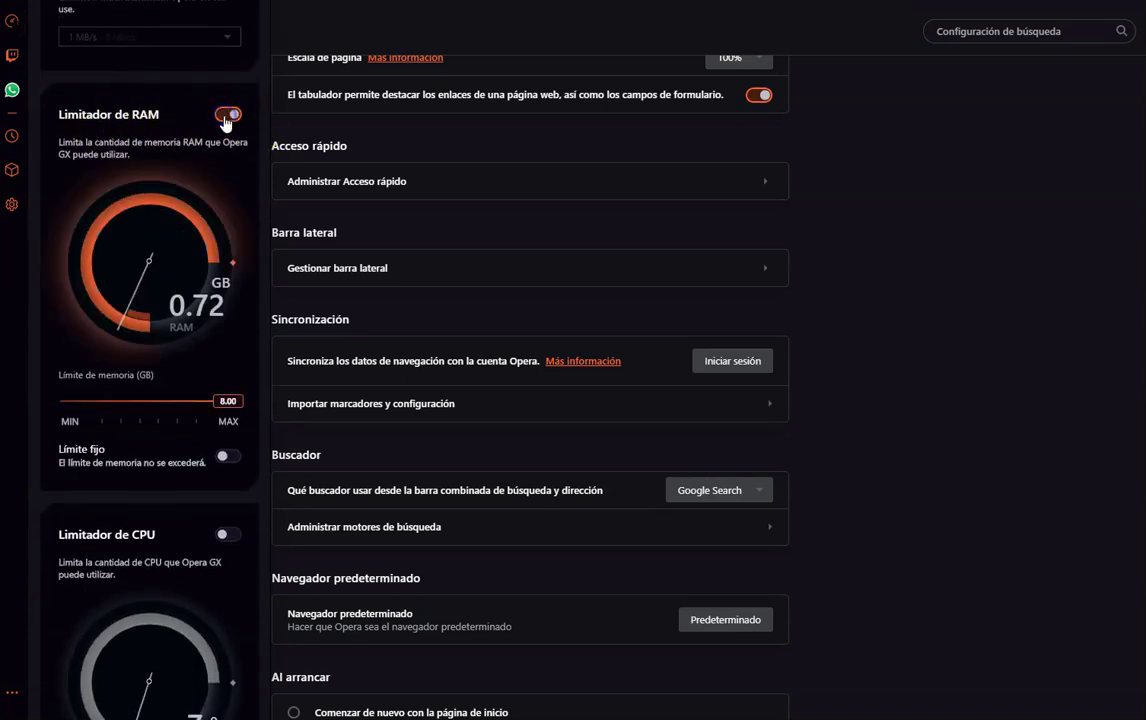
pyautogui.scroll(-2, 227, 180)
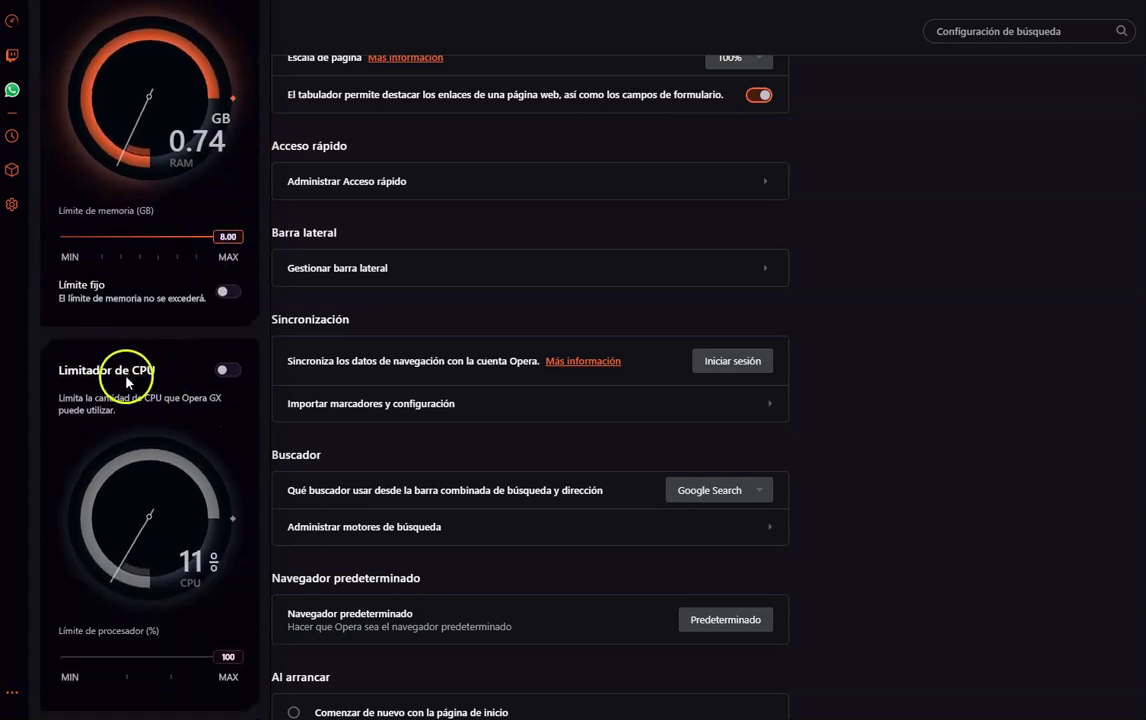
pyautogui.click(225, 378)
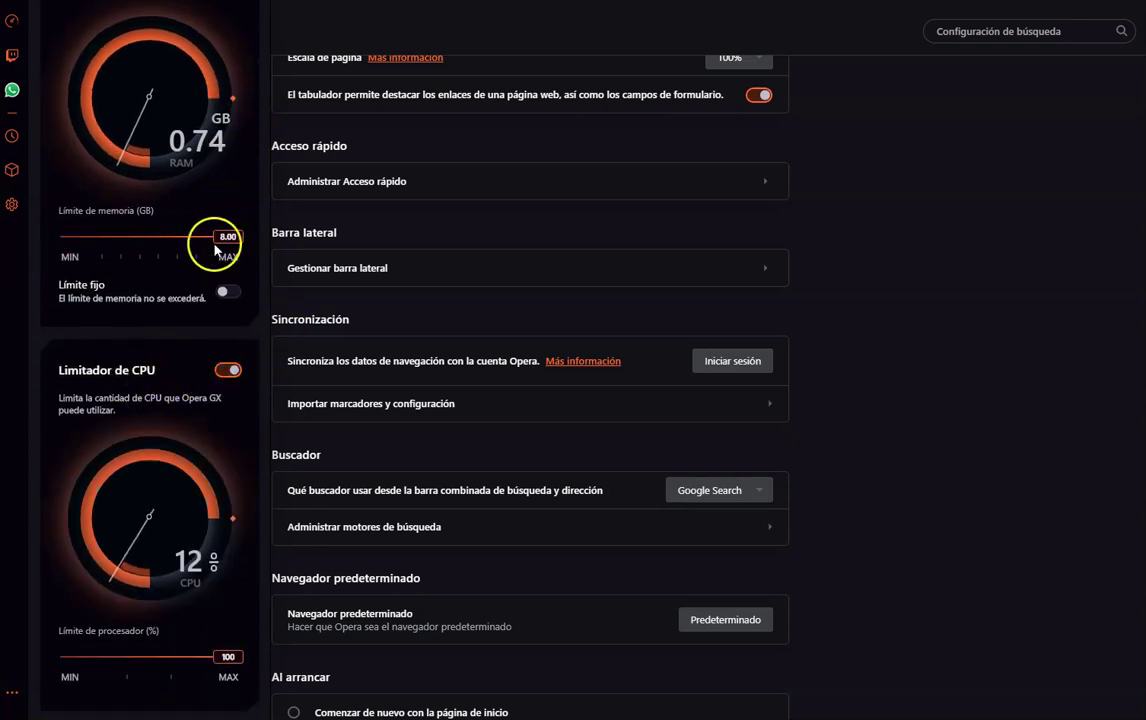
# Try a memory limit of 7.00 GB, then restore it to 8.00 GB, keeping the processor limit at 100%.
pyautogui.moveTo(233, 242)
pyautogui.mouseDown()
pyautogui.moveTo(117, 249)
pyautogui.moveTo(204, 246)
pyautogui.mouseUp()
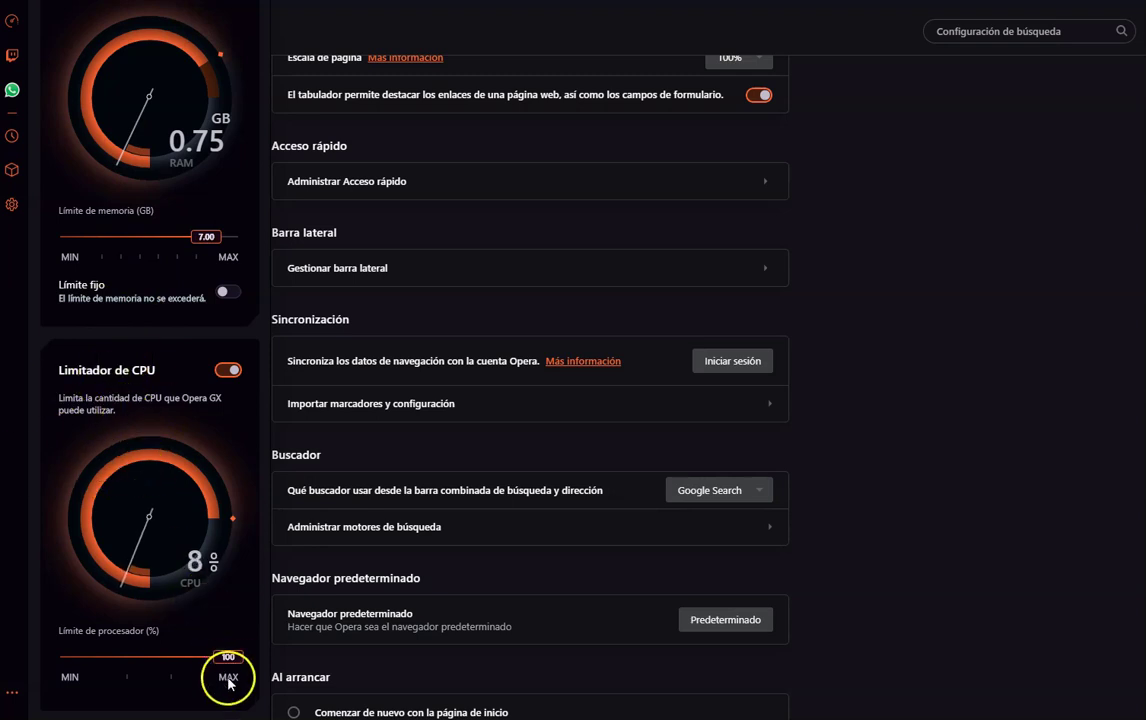
pyautogui.moveTo(229, 656)
pyautogui.mouseDown()
pyautogui.moveTo(165, 663)
pyautogui.moveTo(236, 657)
pyautogui.mouseUp()
pyautogui.scroll(2, 179, 281)
pyautogui.moveTo(205, 386); pyautogui.dragTo(230, 393)
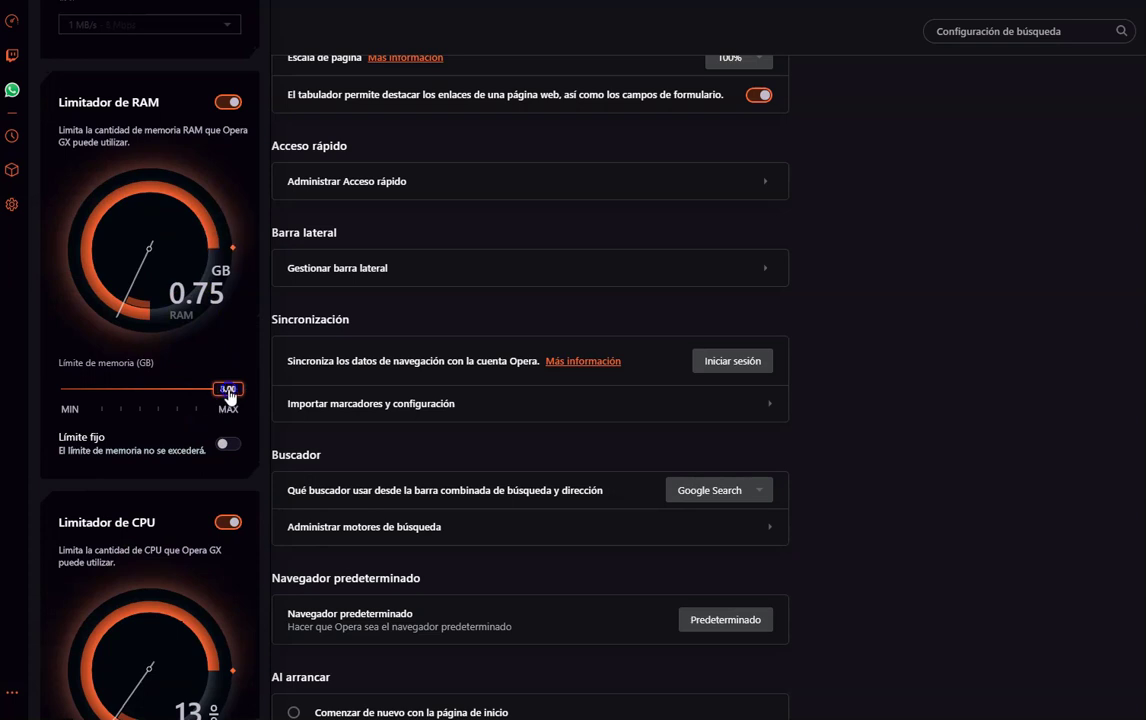
# Enable the Network Limiter in GX Control with its bandwidth limit at 1 MB/s.
pyautogui.scroll(3, 138, 371)
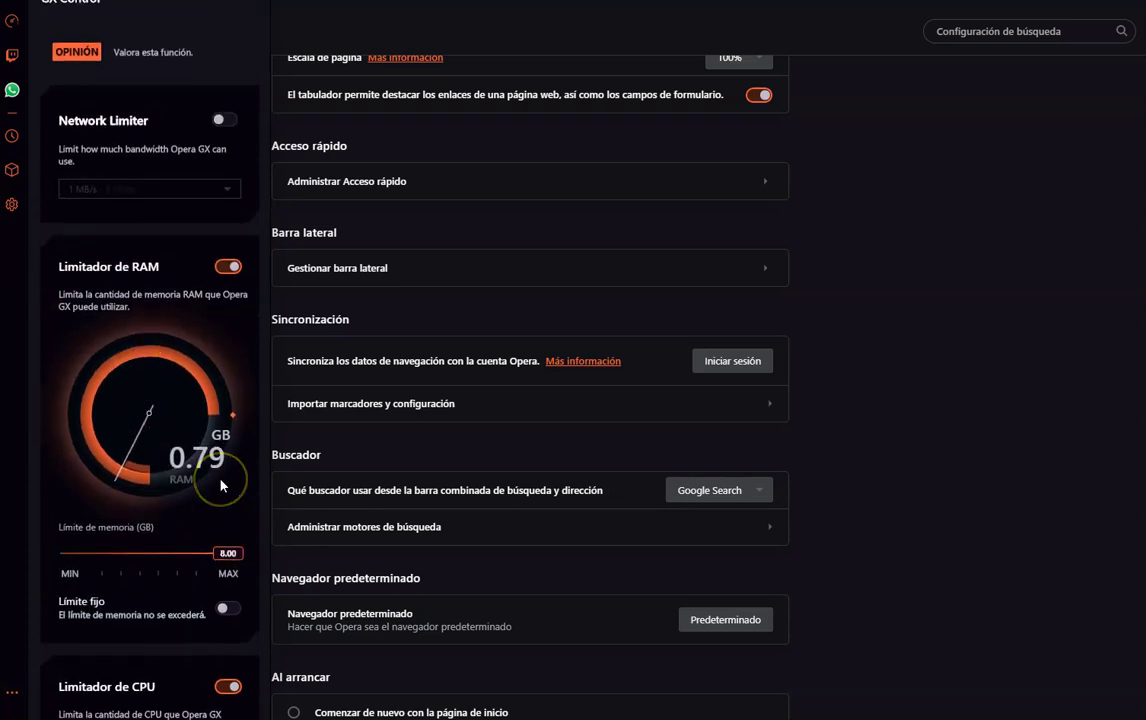
pyautogui.click(168, 200)
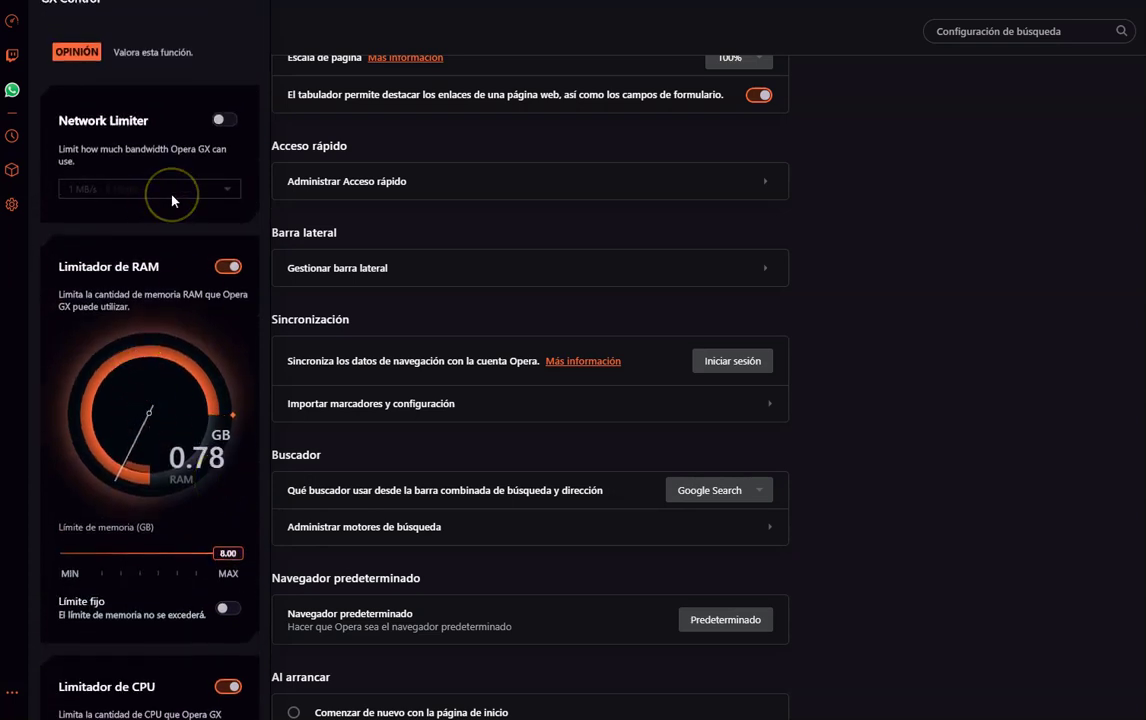
pyautogui.click(220, 120)
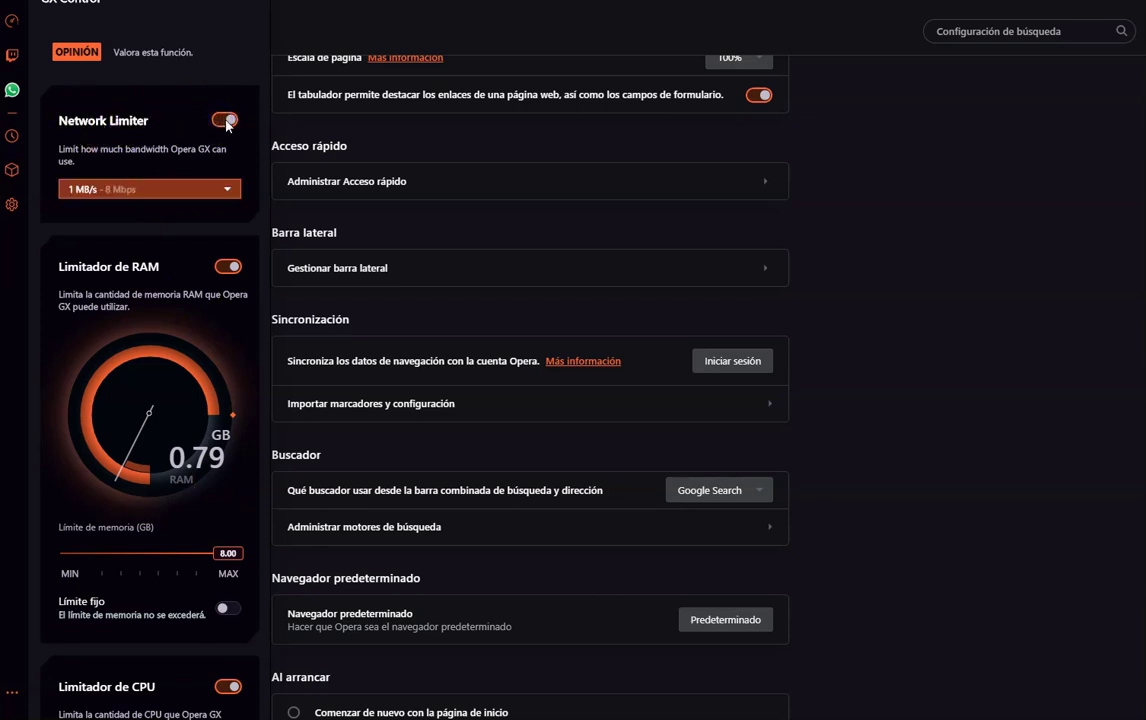
# Set the Network Limiter bandwidth to 10 MB/s and turn off the RAM limiter's Límite fijo option.
pyautogui.click(228, 189)
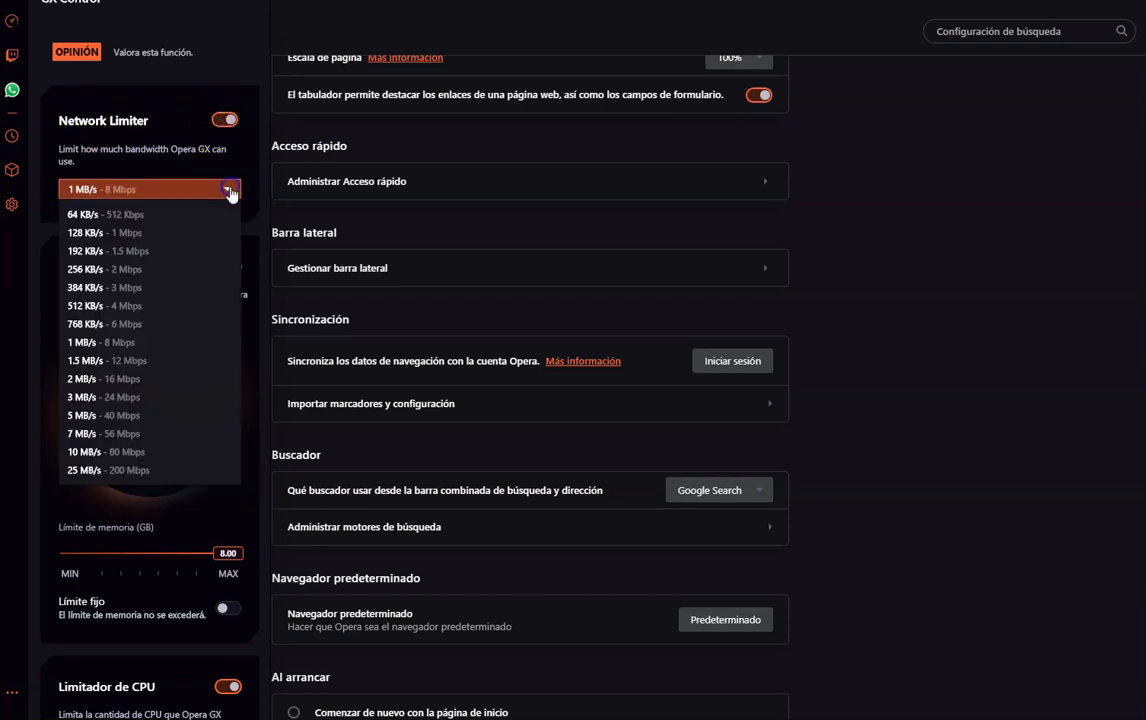
pyautogui.click(150, 454)
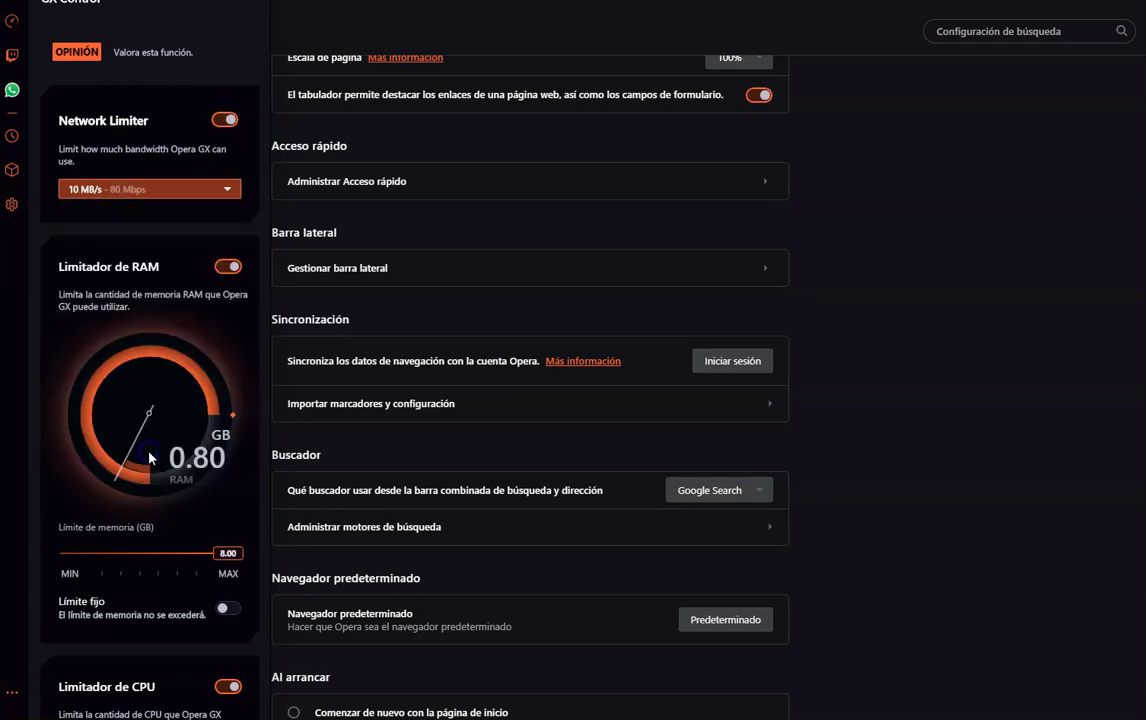
pyautogui.scroll(-3, 202, 245)
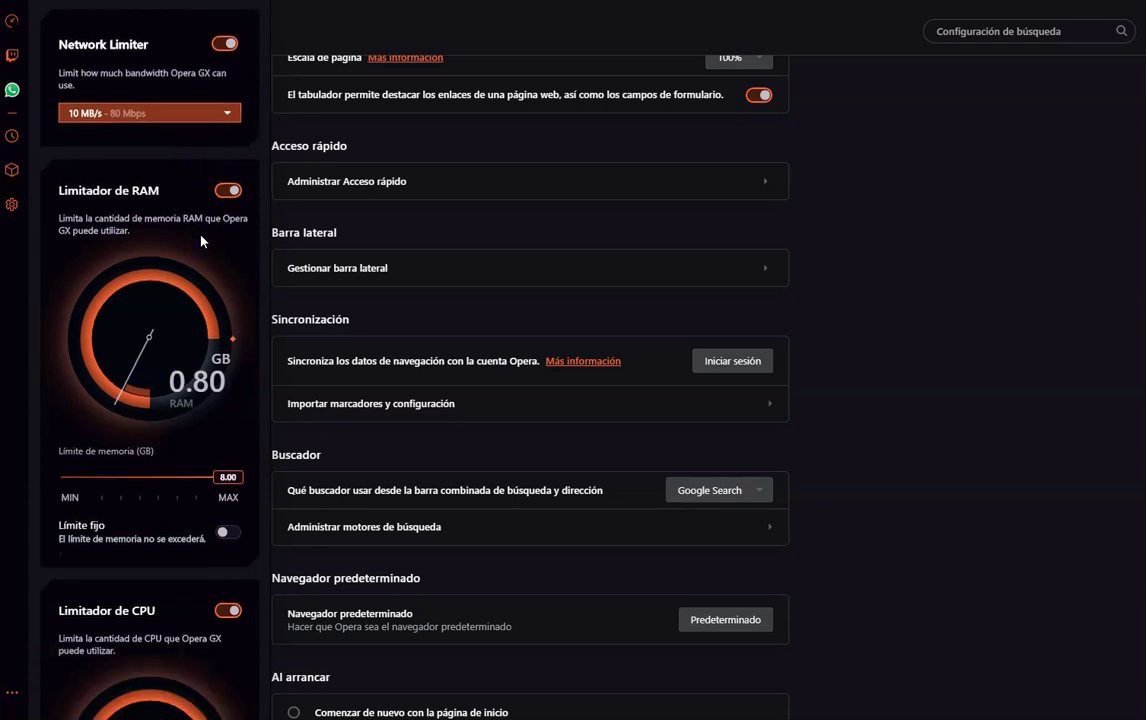
pyautogui.scroll(-1, 202, 240)
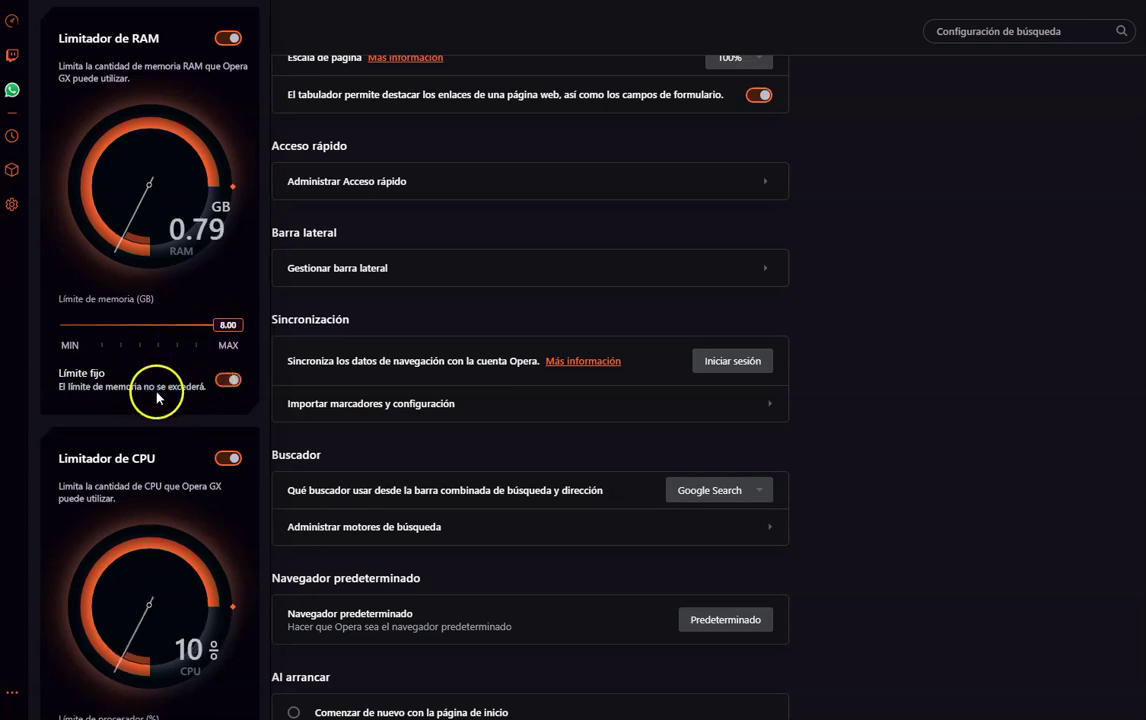
pyautogui.click(226, 381)
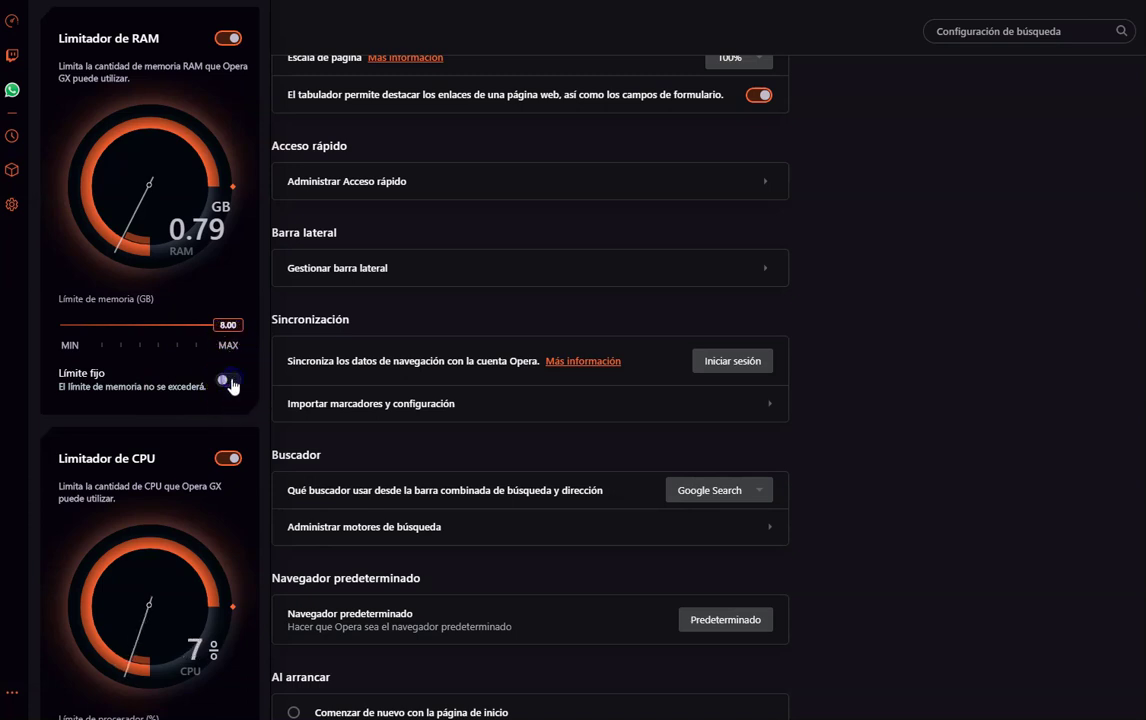
pyautogui.scroll(-1, 231, 386)
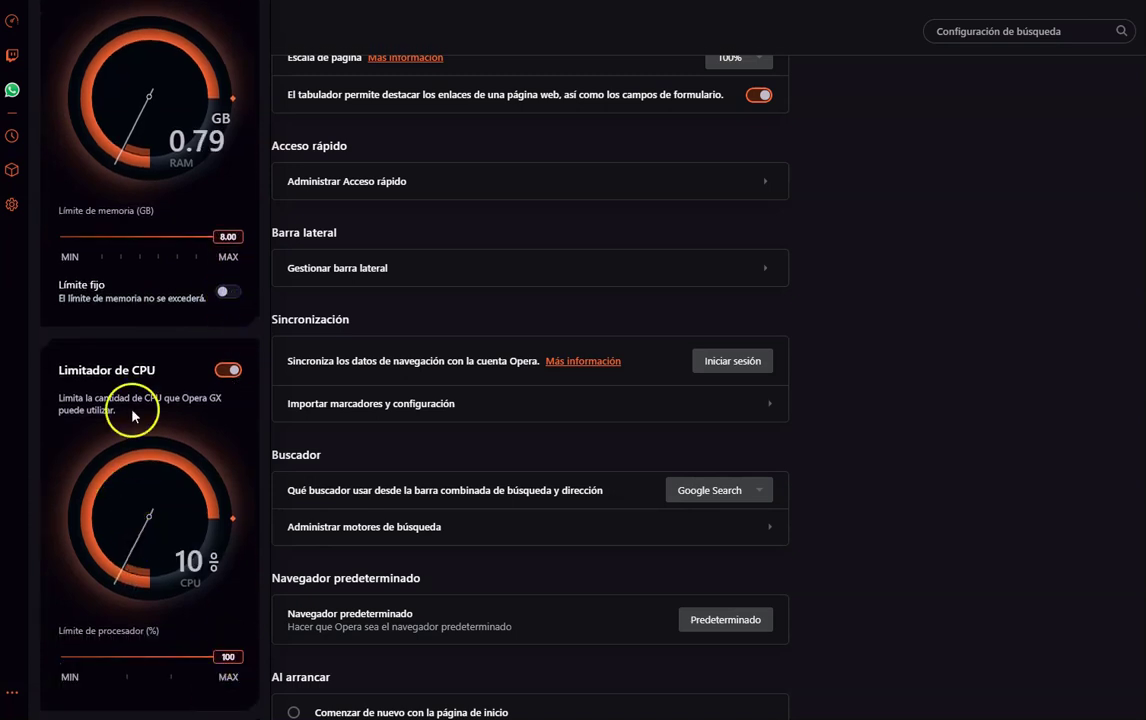
# Close GX Control and switch from the settings page to the Google search results for "opera".
pyautogui.scroll(3, 156, 305)
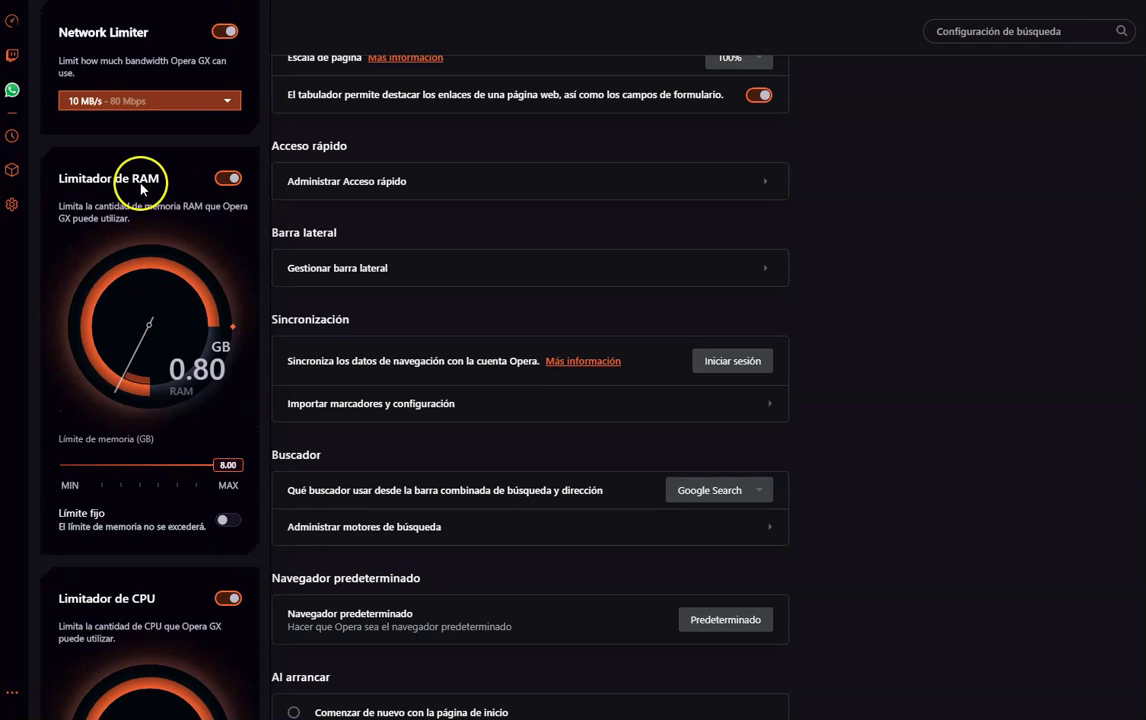
pyautogui.scroll(1, 178, 456)
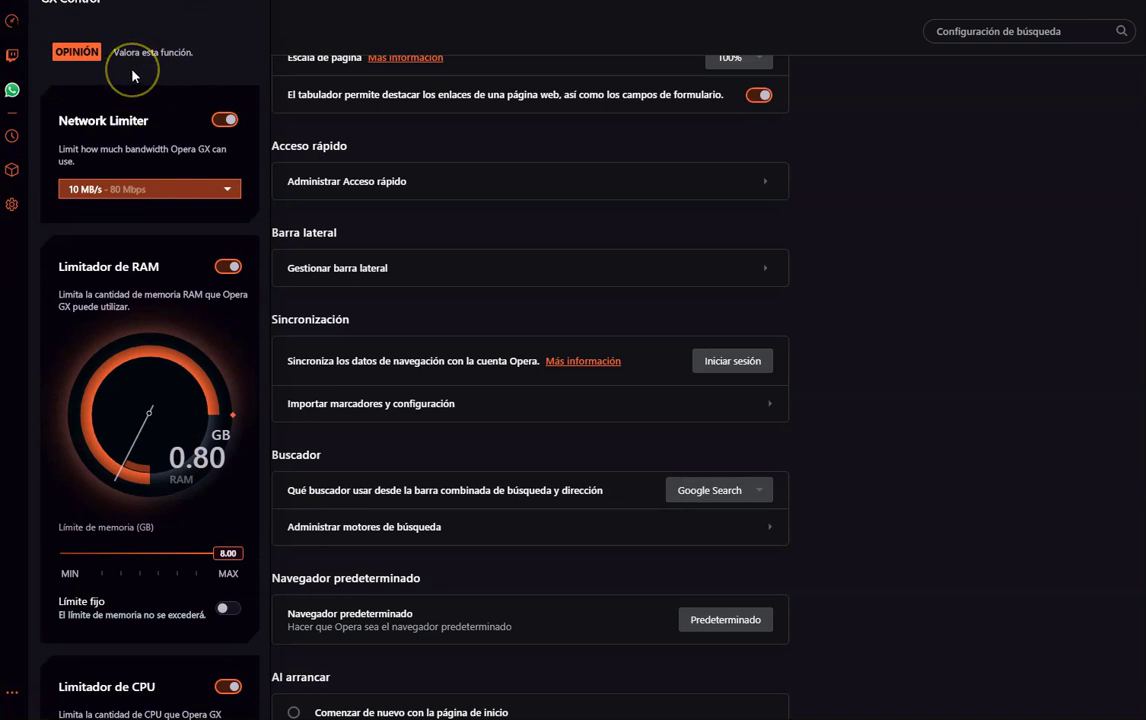
pyautogui.click(12, 20)
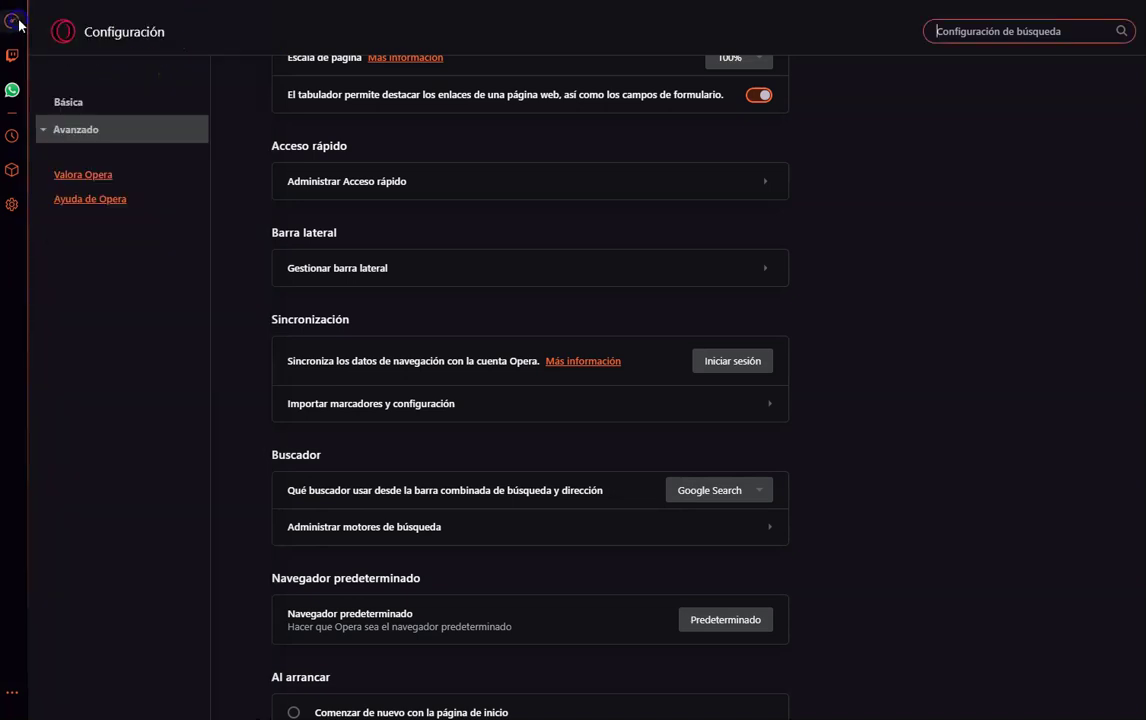
pyautogui.click(108, 33)
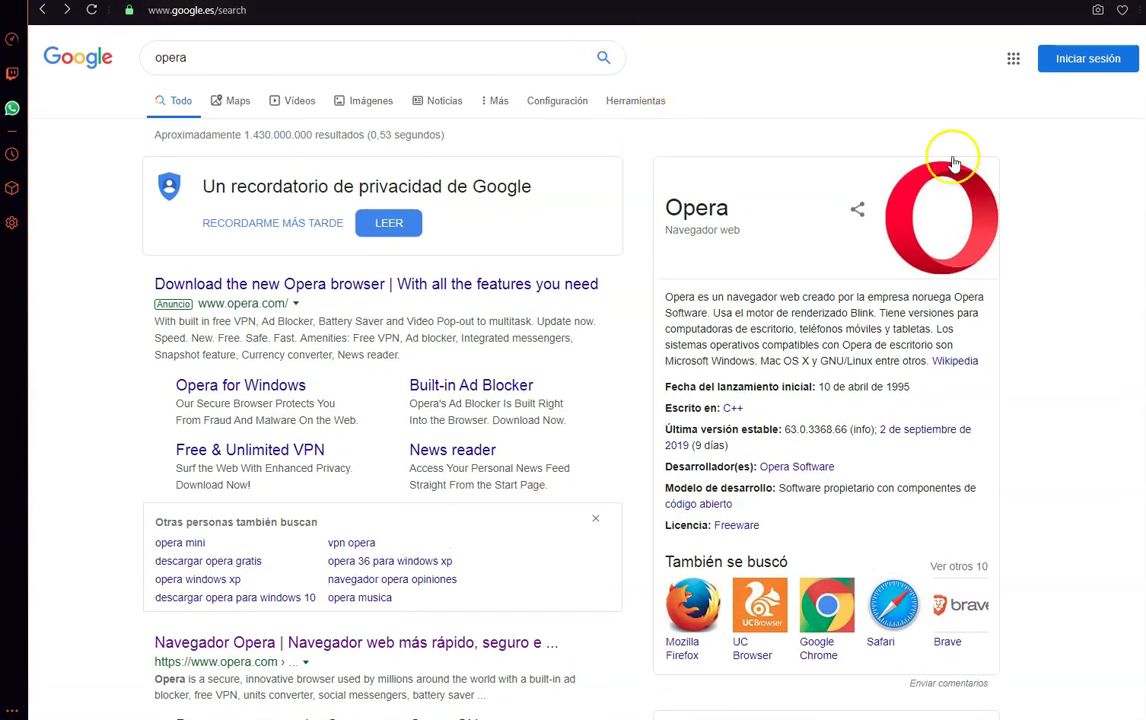
# Try the snapshot tool on the Google results page, framing and enlarging a capture area over most of the page, and cancel the capture.
pyautogui.click(1096, 12)
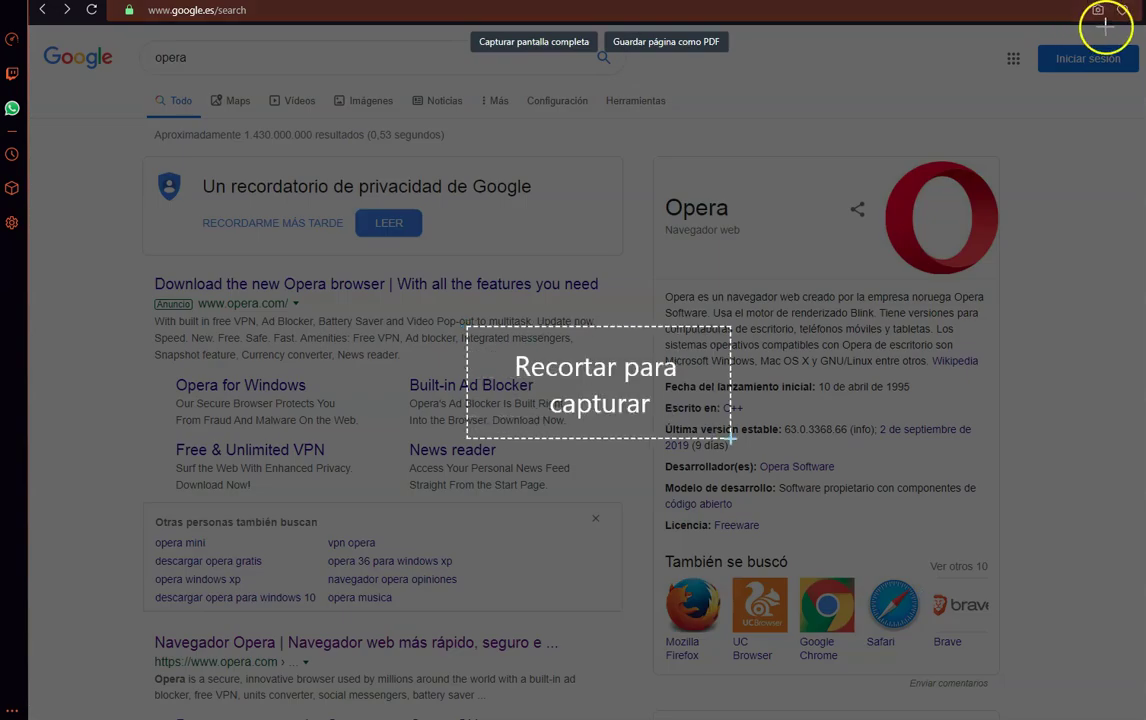
pyautogui.moveTo(65, 60); pyautogui.dragTo(217, 163)
pyautogui.moveTo(269, 204); pyautogui.dragTo(1067, 676)
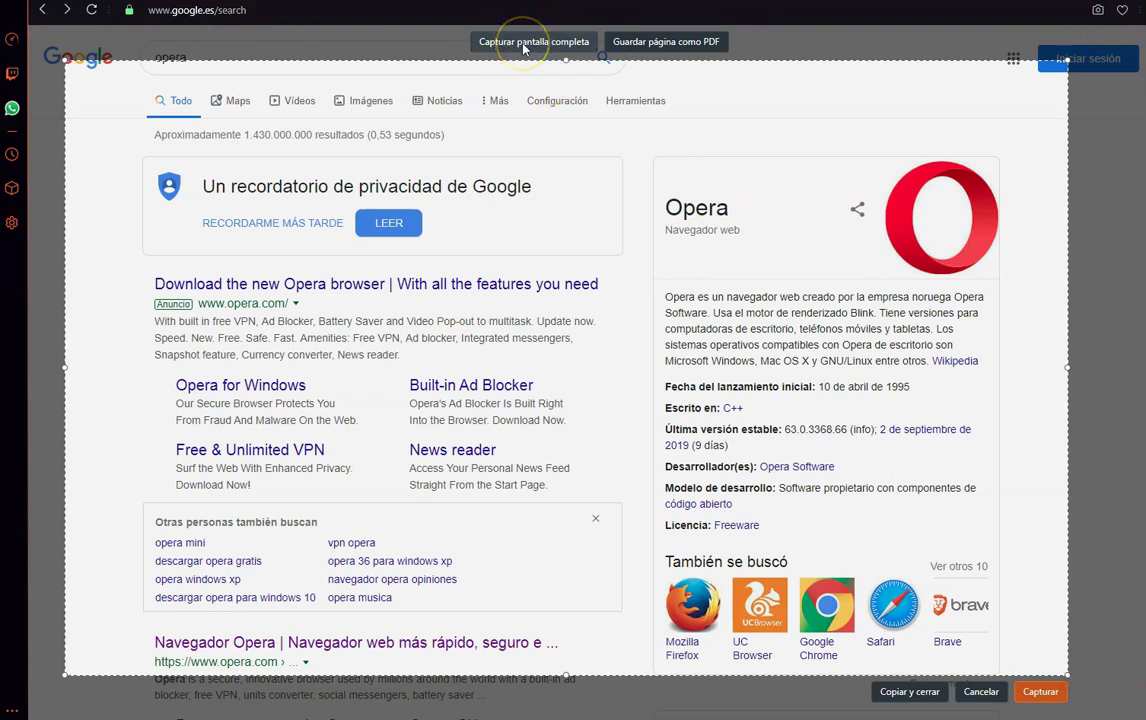
pyautogui.click(634, 45)
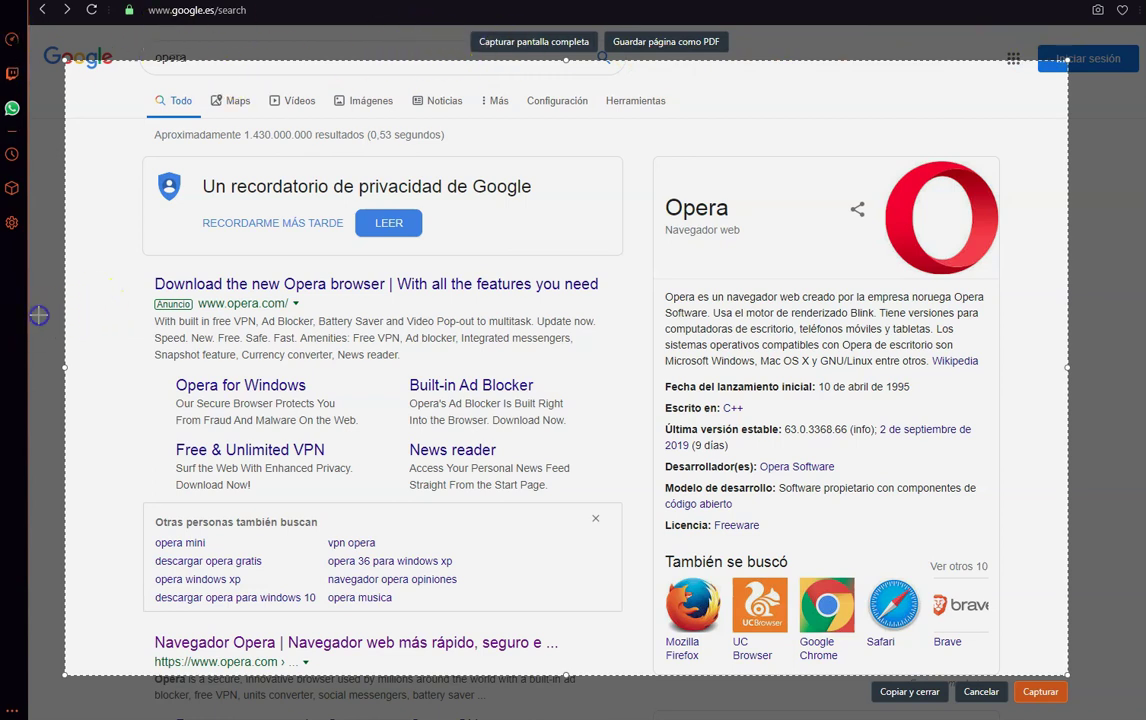
pyautogui.moveTo(1068, 60); pyautogui.dragTo(1082, 46)
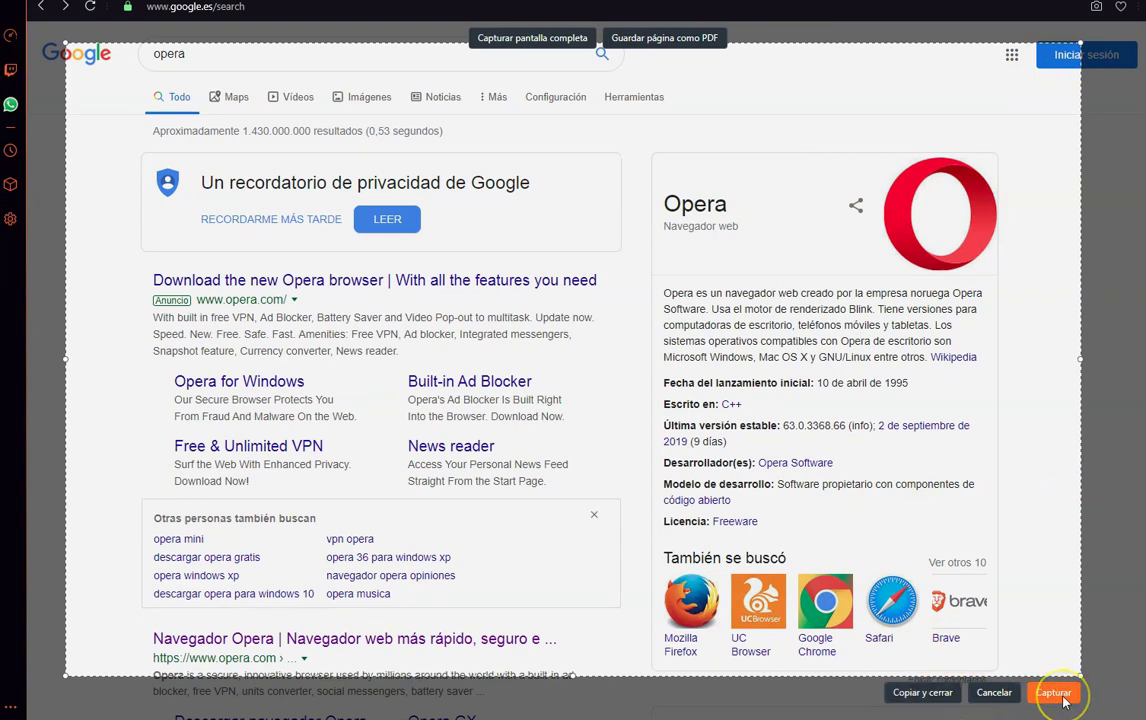
pyautogui.click(994, 694)
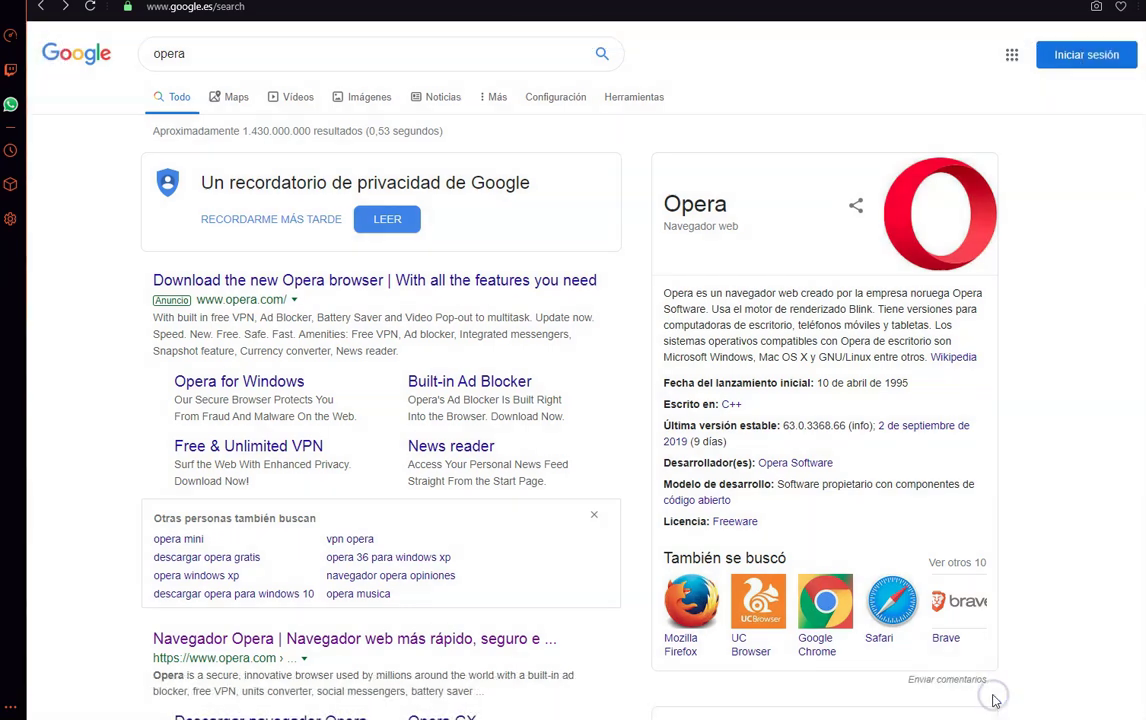